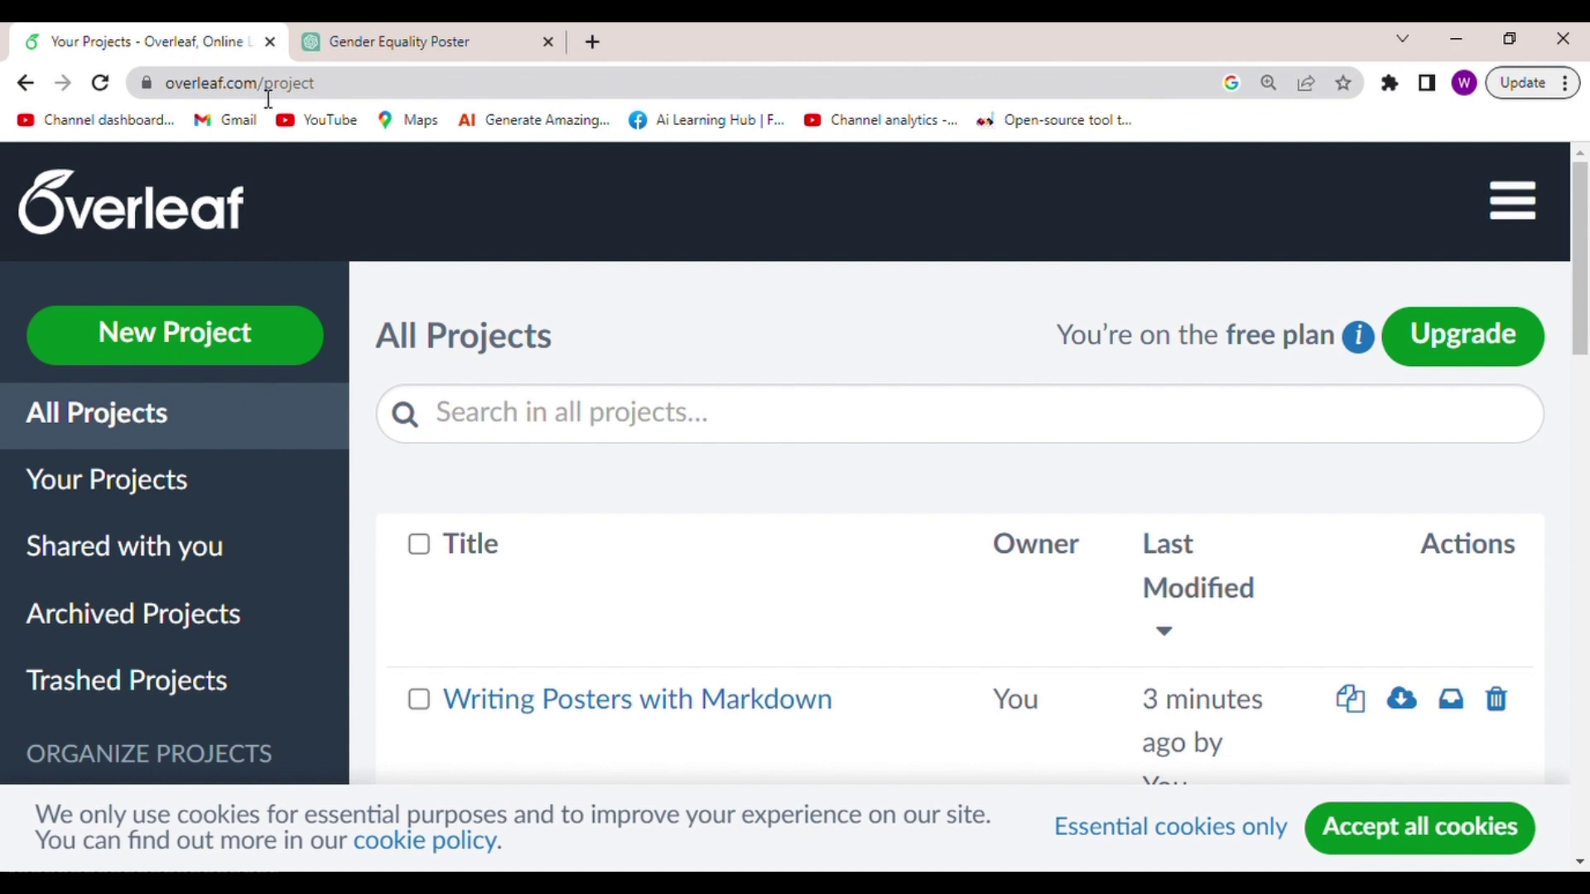
Glance at the ChatGPT poster conversation and return to the Overleaf projects list
drag(258, 82, 133, 82)
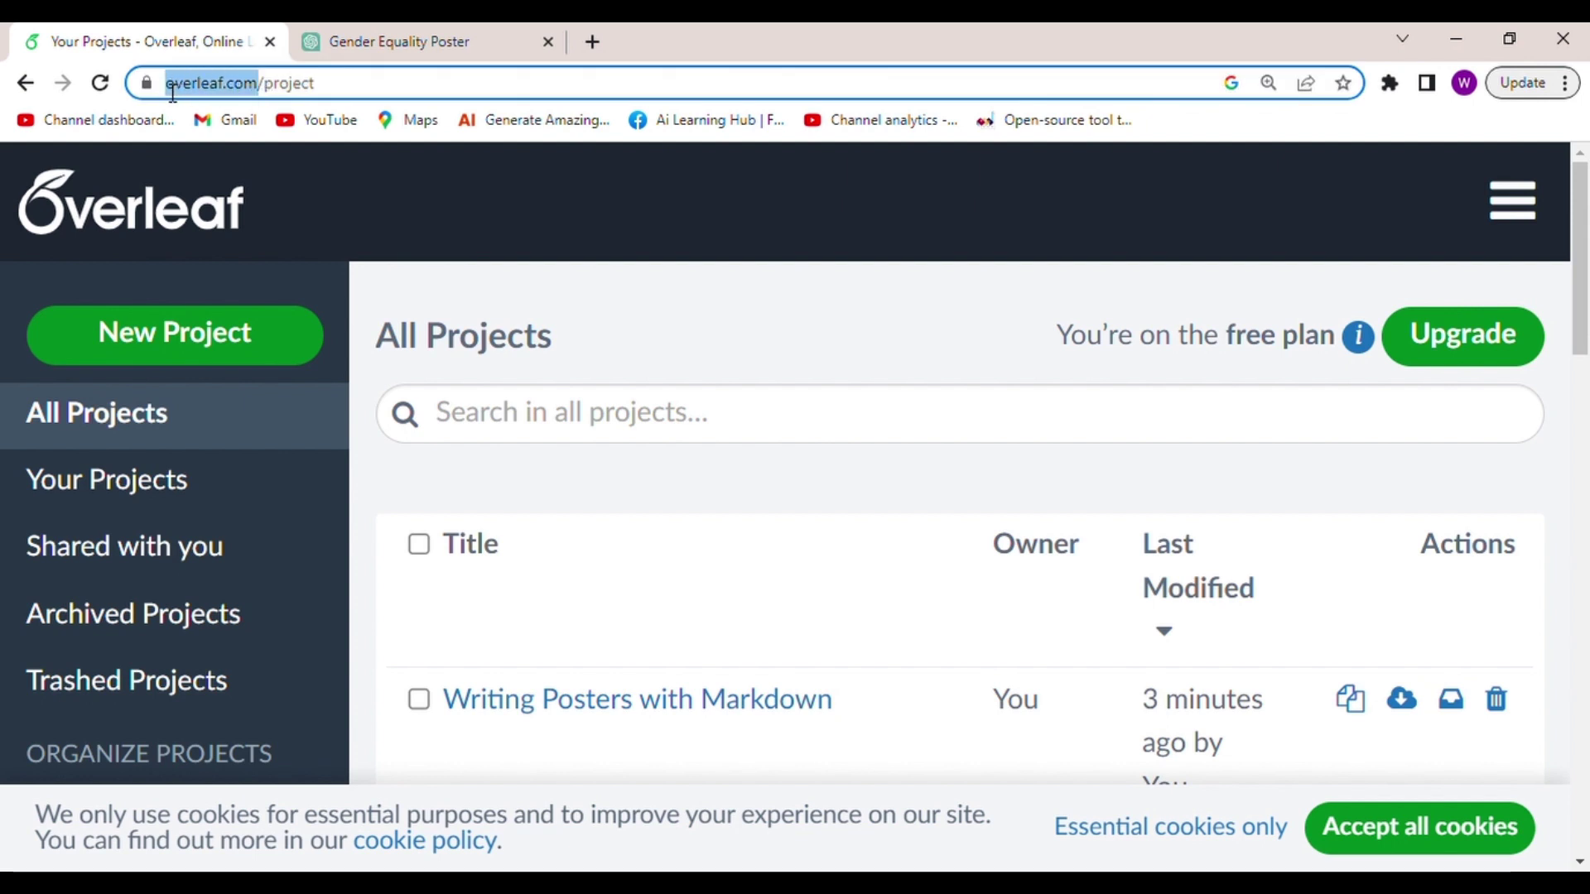
click(456, 228)
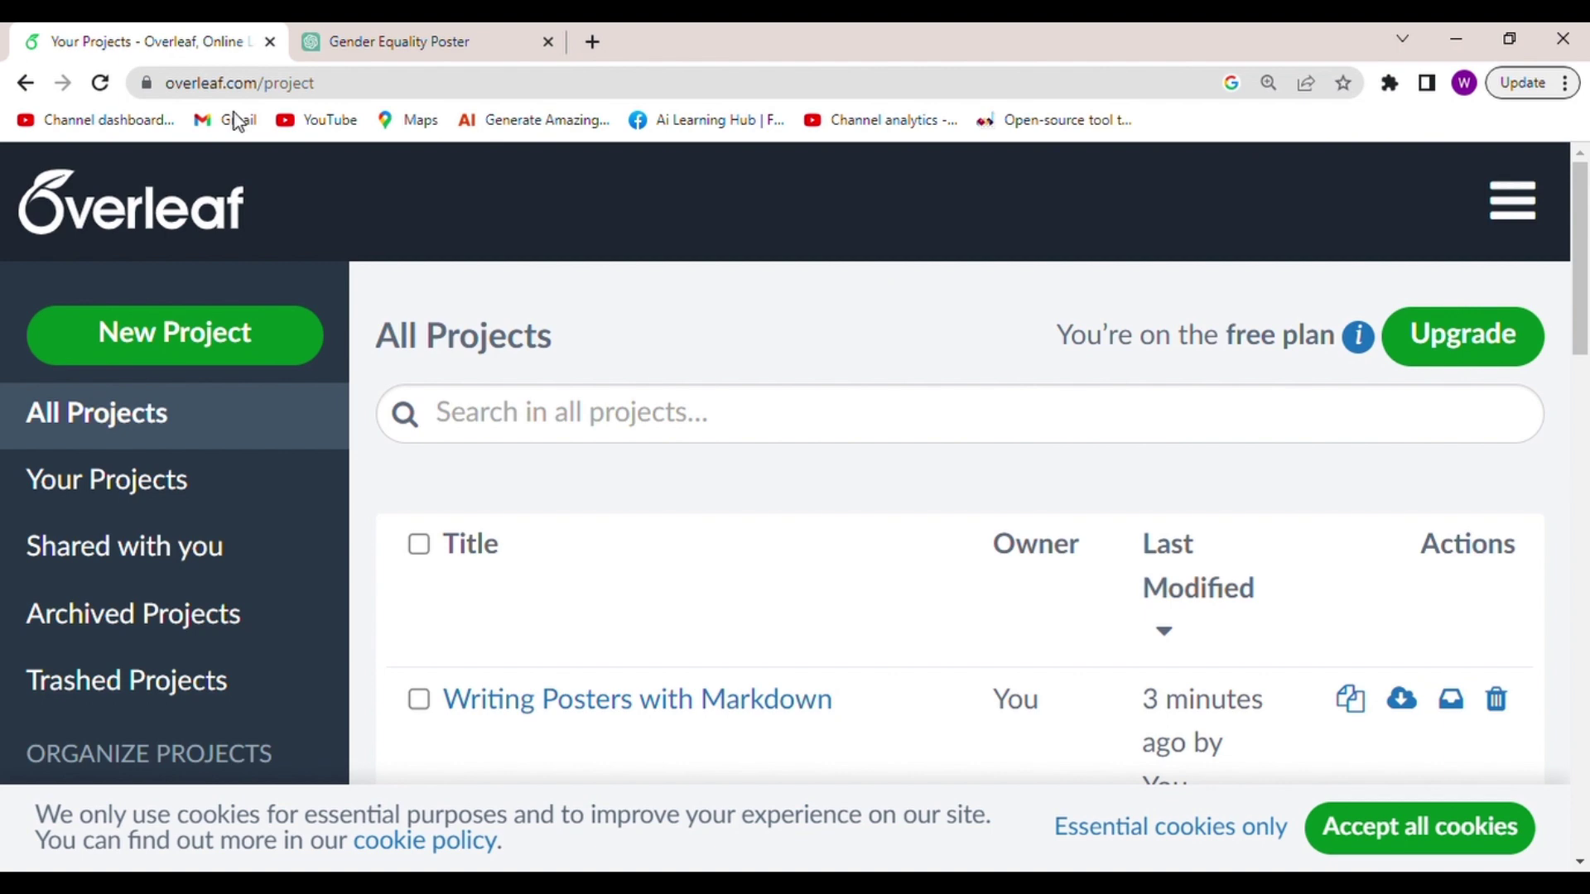
click(347, 22)
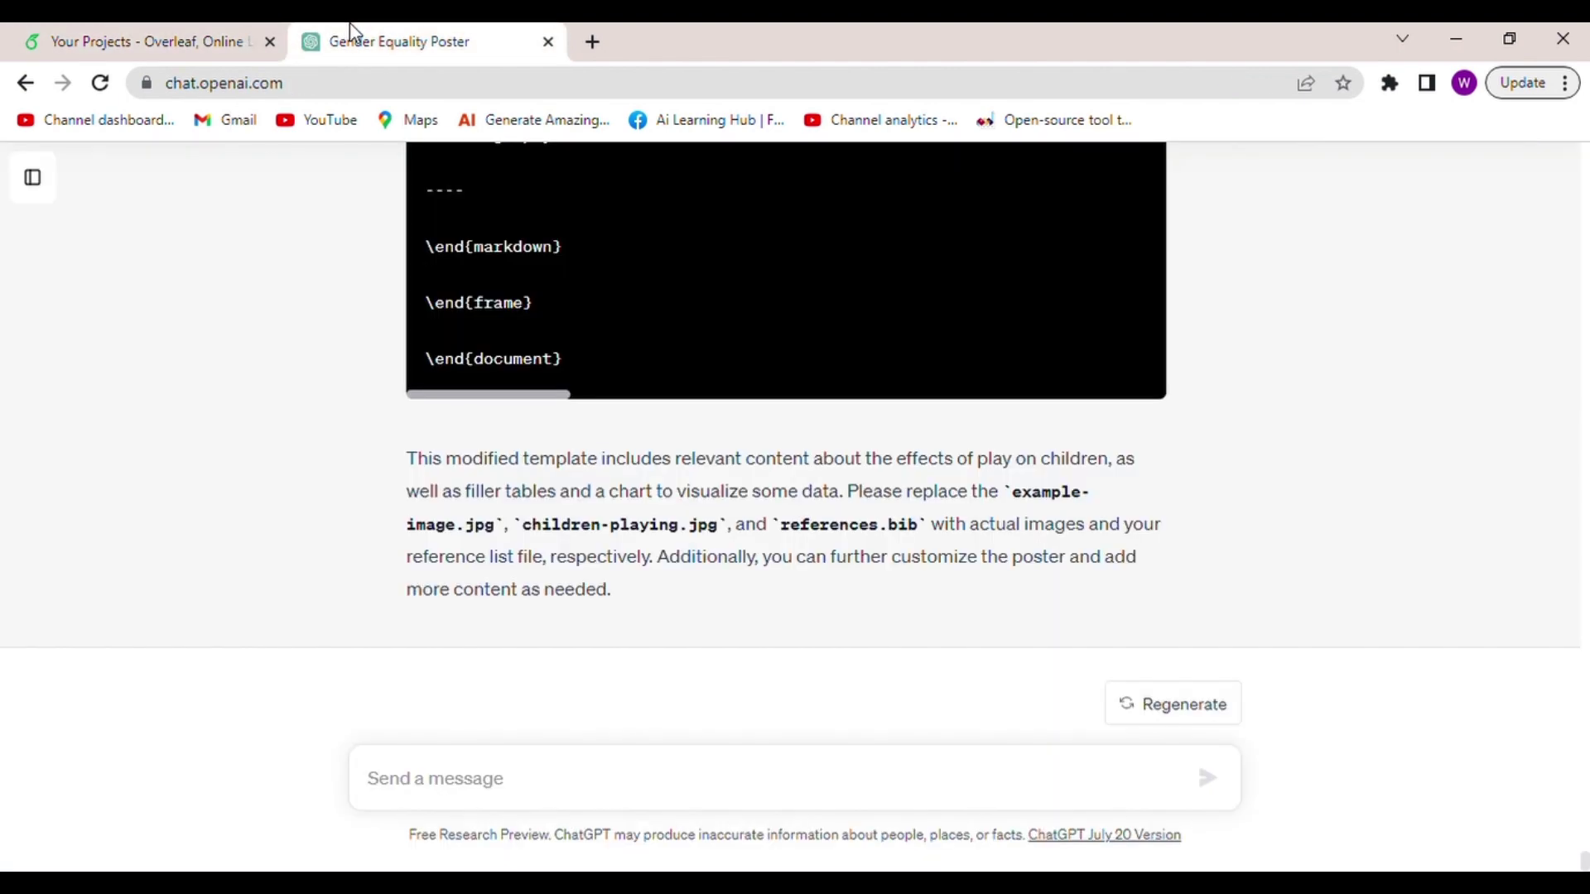
click(156, 37)
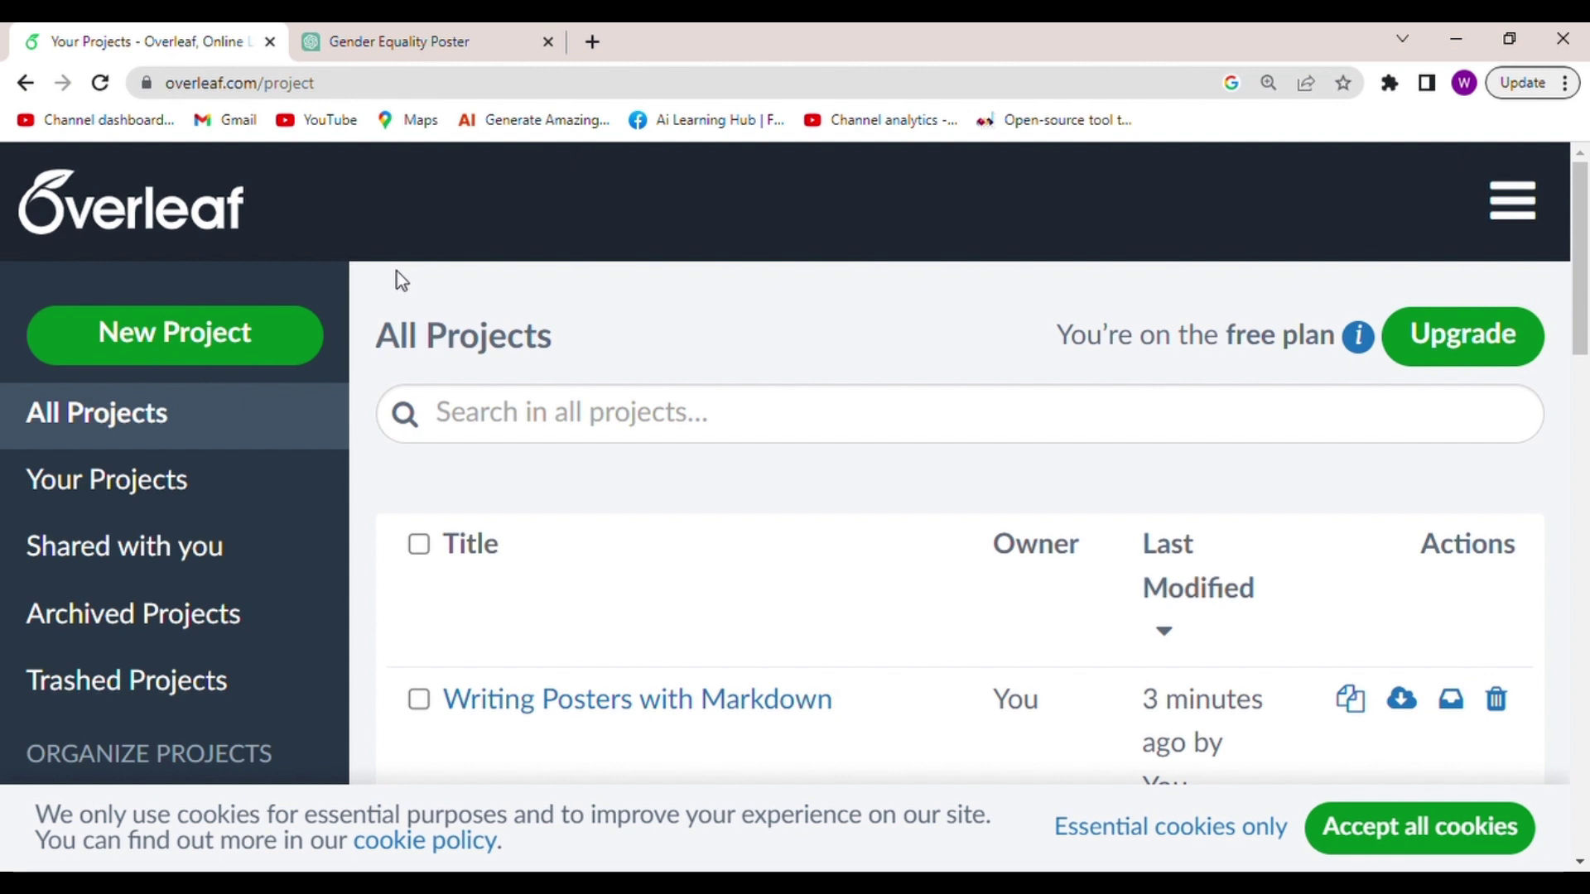
Bring up the New Project menu to reach the Poster template category
click(279, 352)
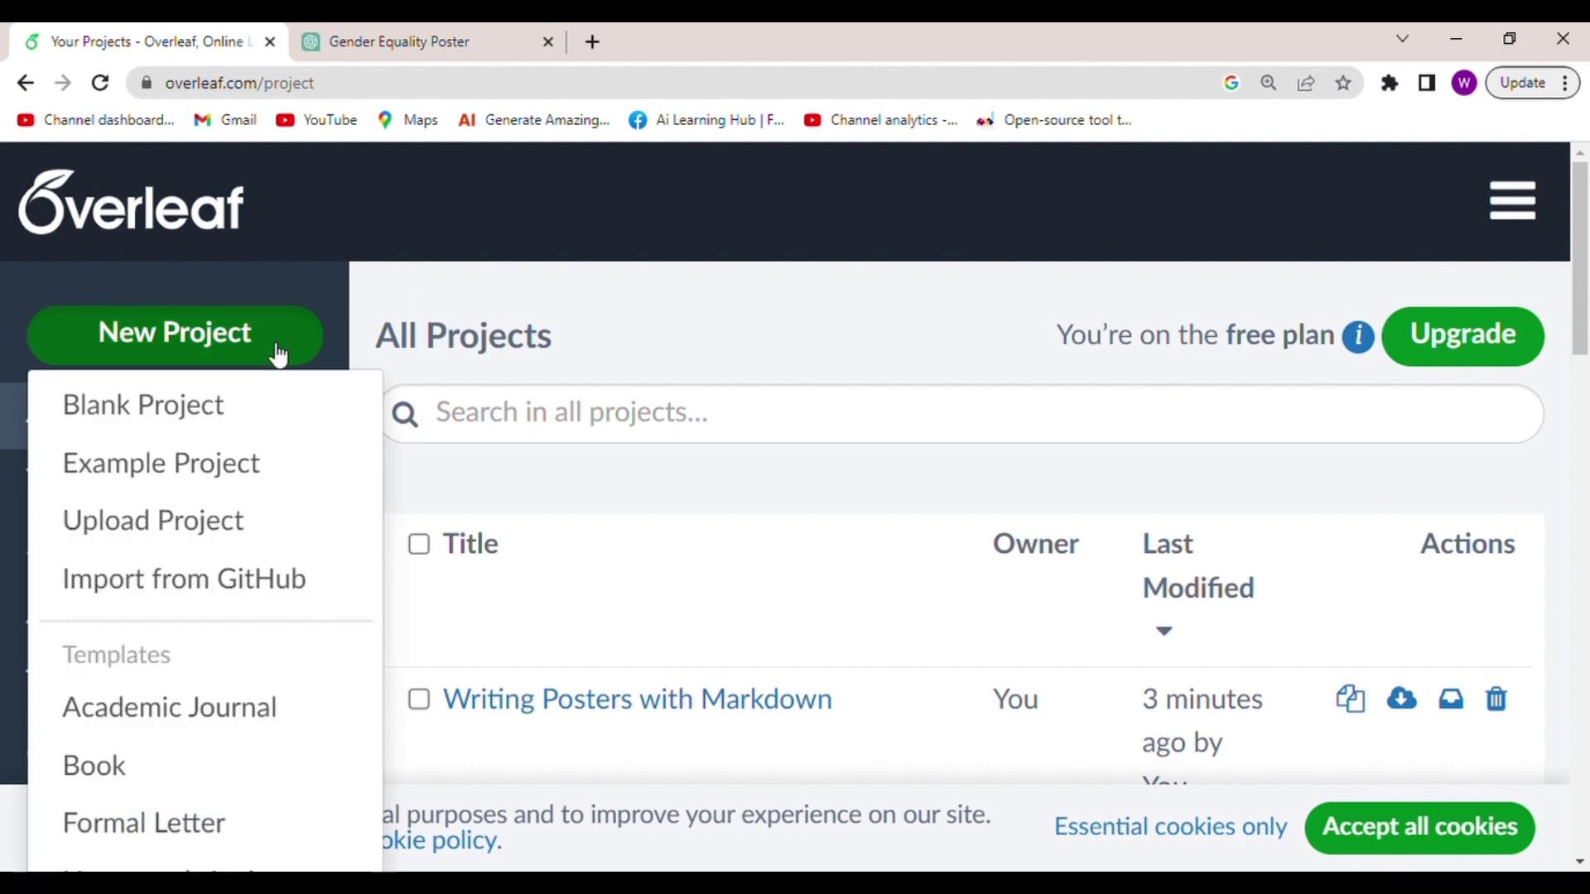
scroll(258, 481, down, 4)
scroll(258, 481, down, 2)
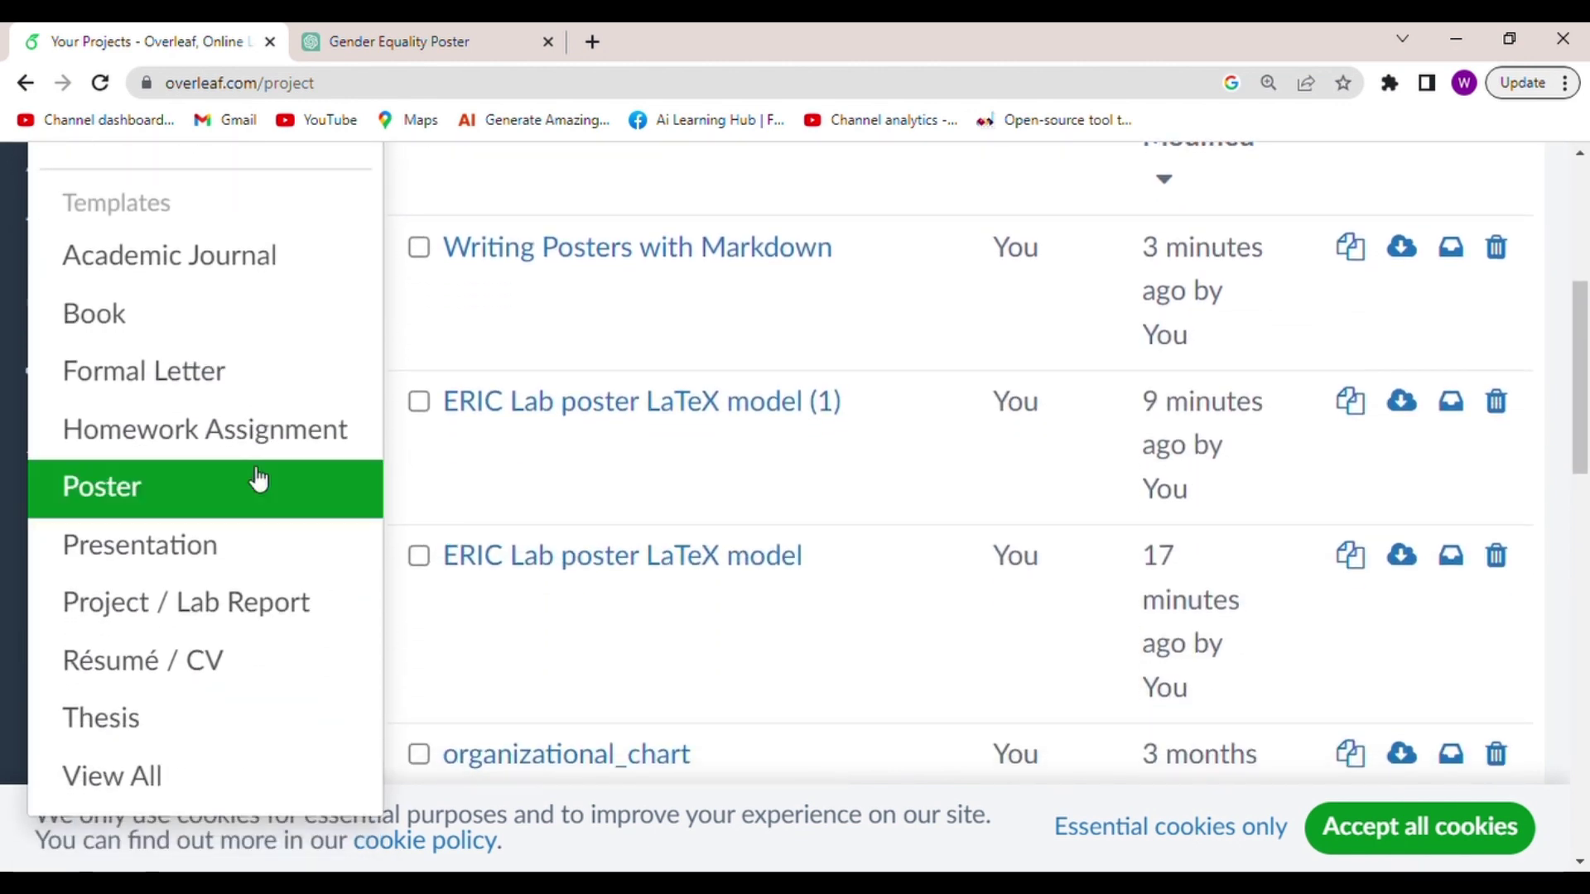
scroll(258, 479, up, 4)
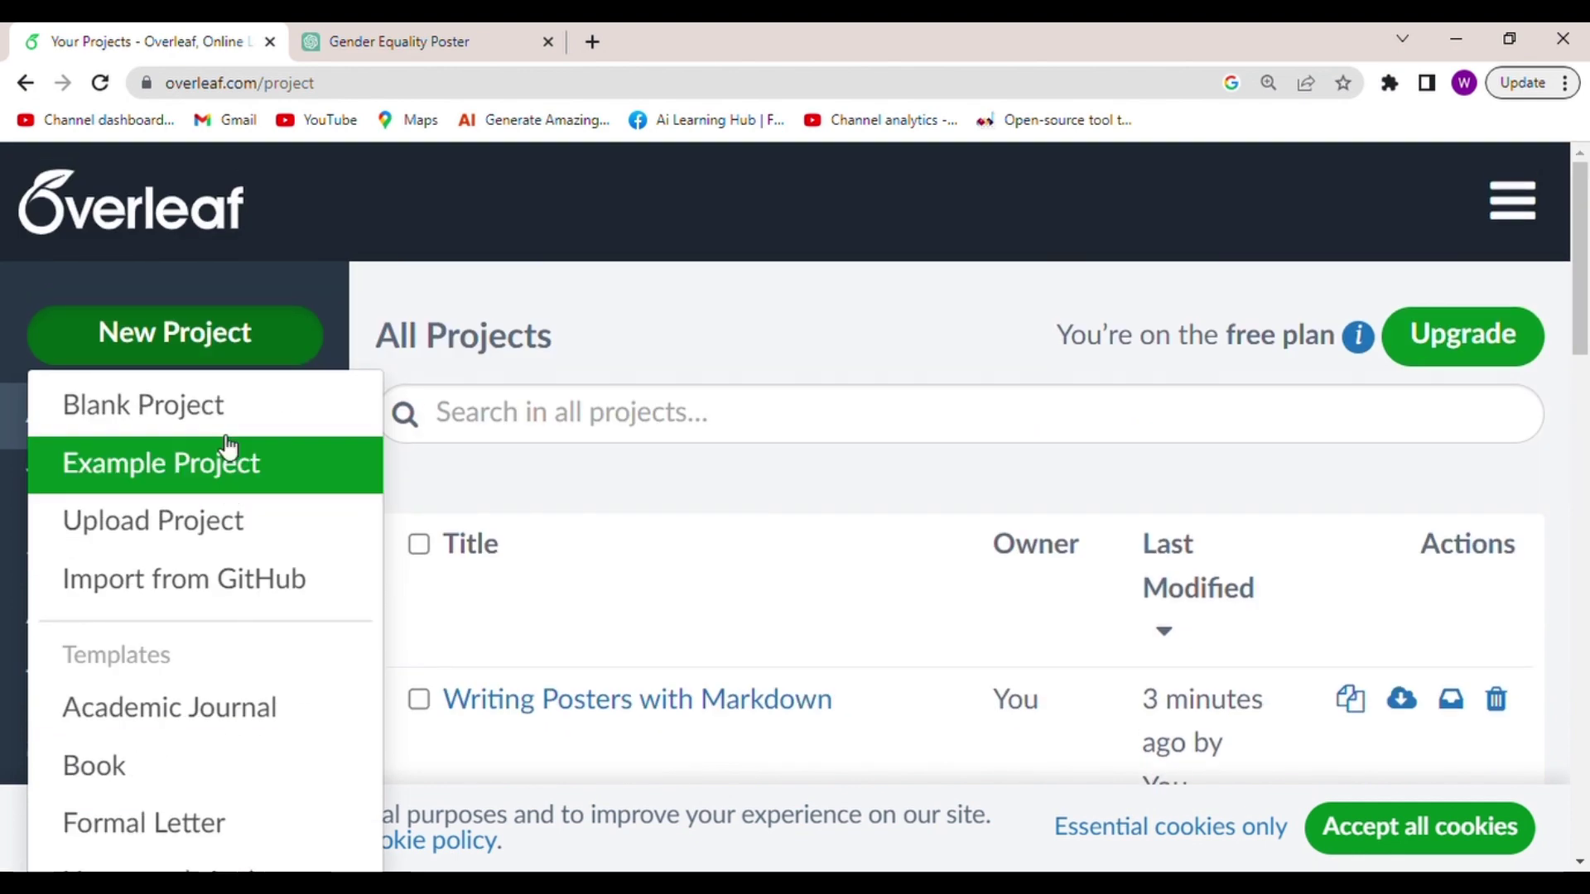
click(205, 352)
scroll(204, 352, down, 3)
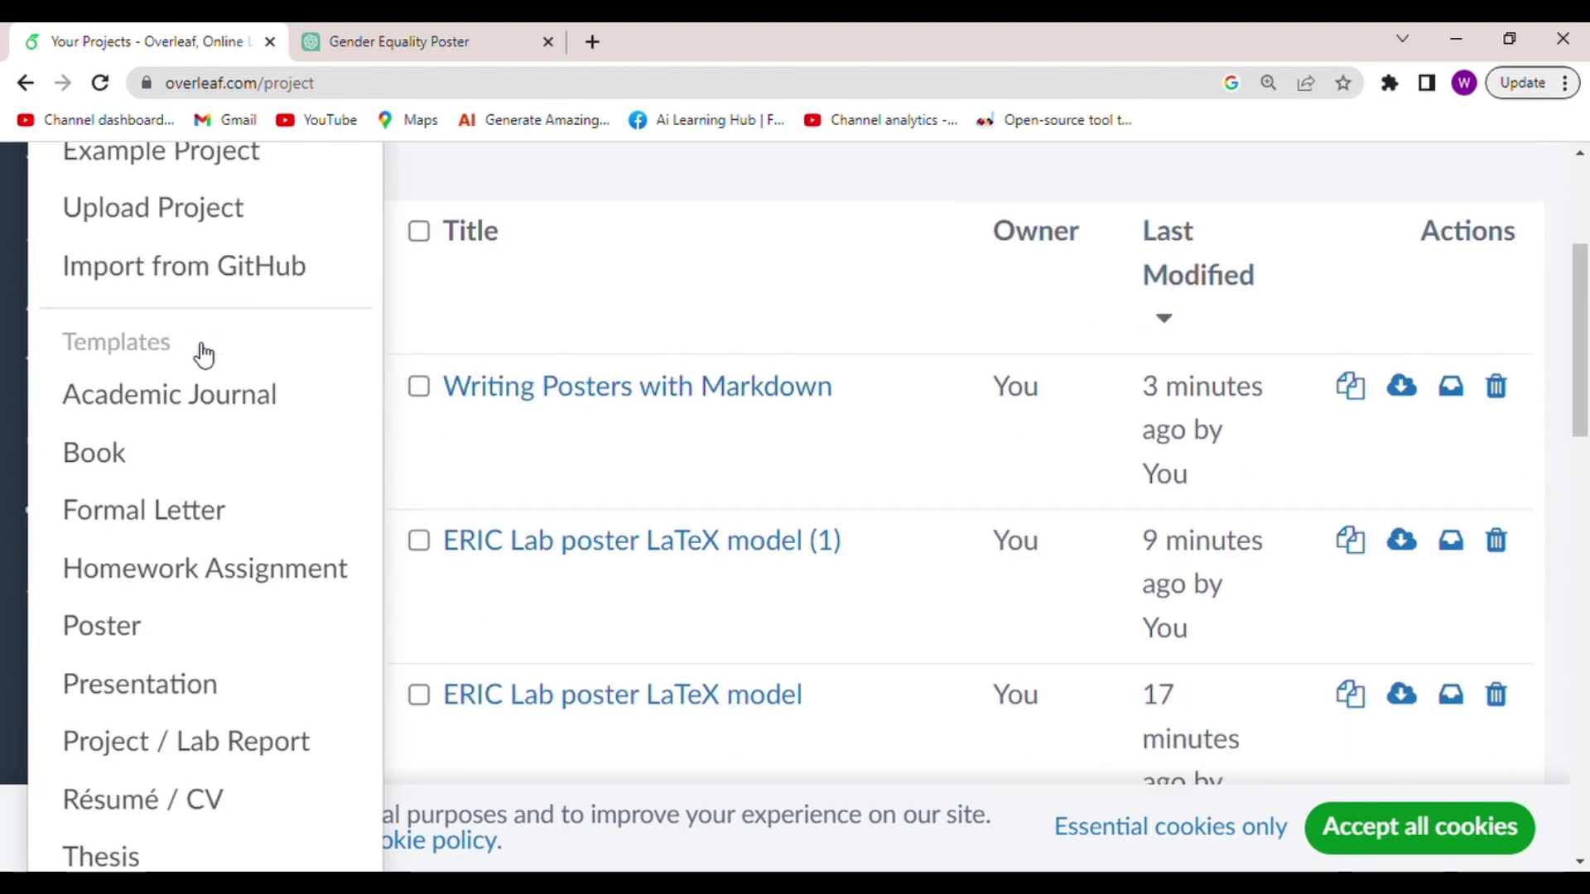
scroll(204, 352, down, 1)
Browse to page 4 of the poster gallery and open the TU Dublin EC&DT Poster Template
click(170, 564)
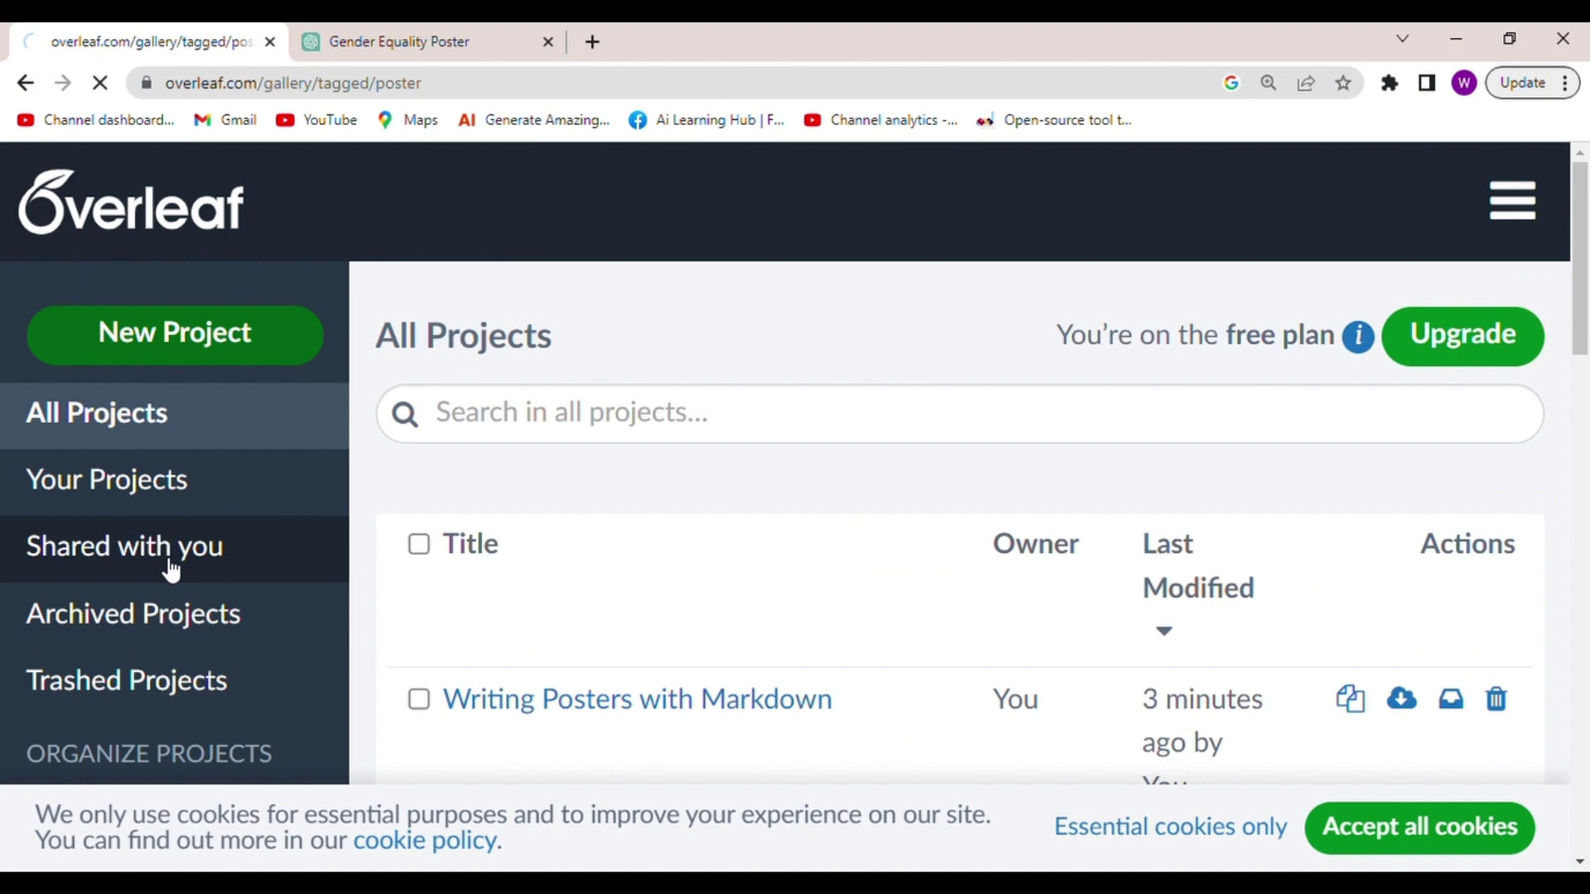
scroll(170, 566, down, 10)
scroll(171, 565, down, 3)
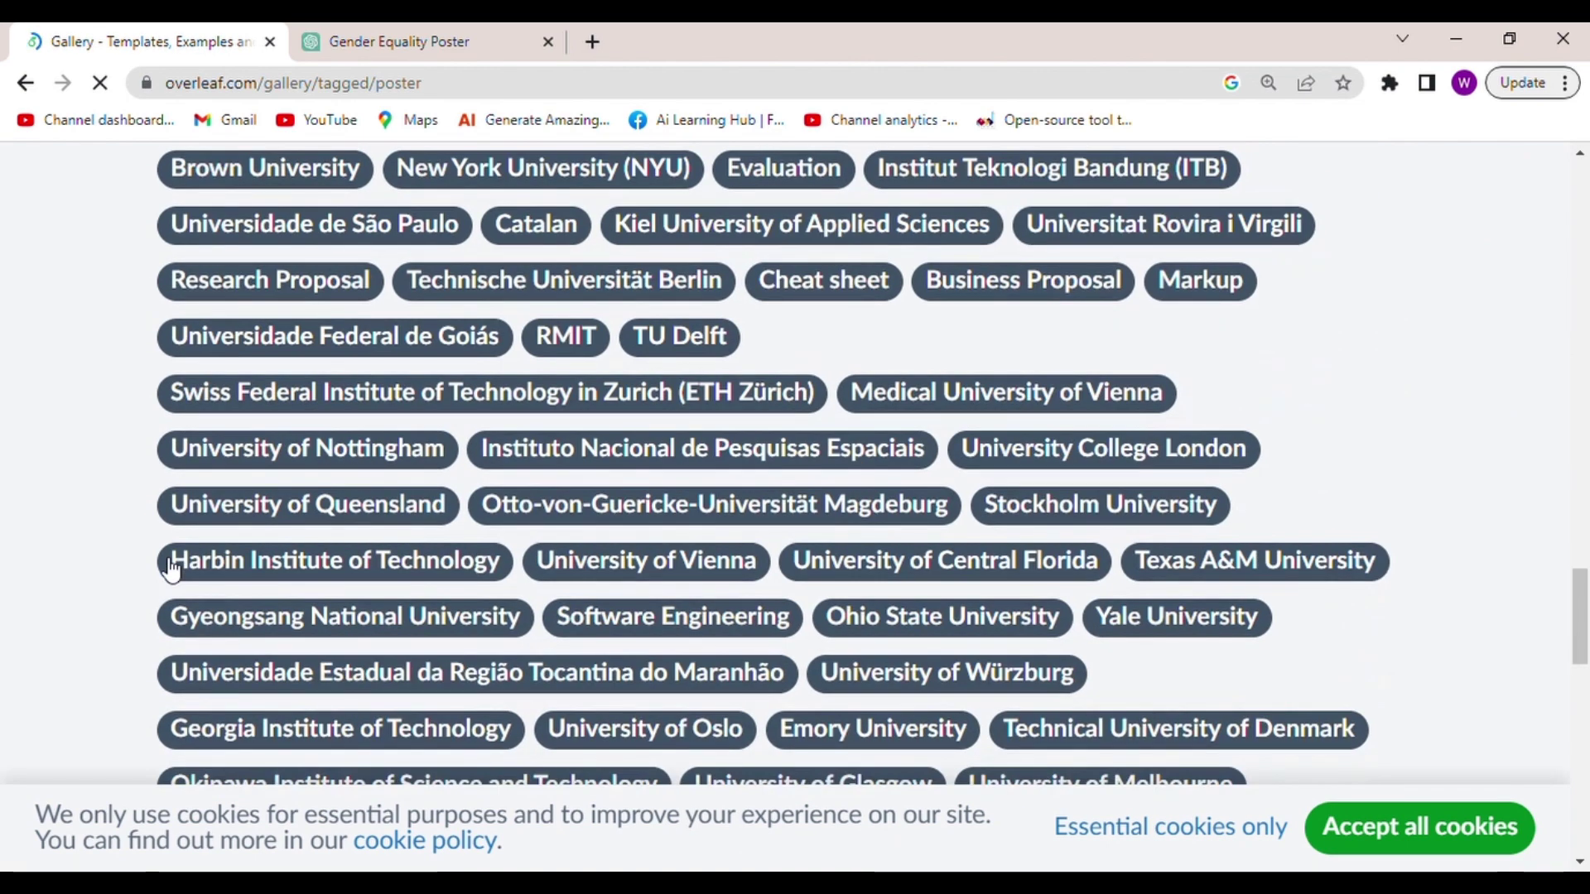
scroll(172, 574, up, 4)
scroll(173, 574, down, 1)
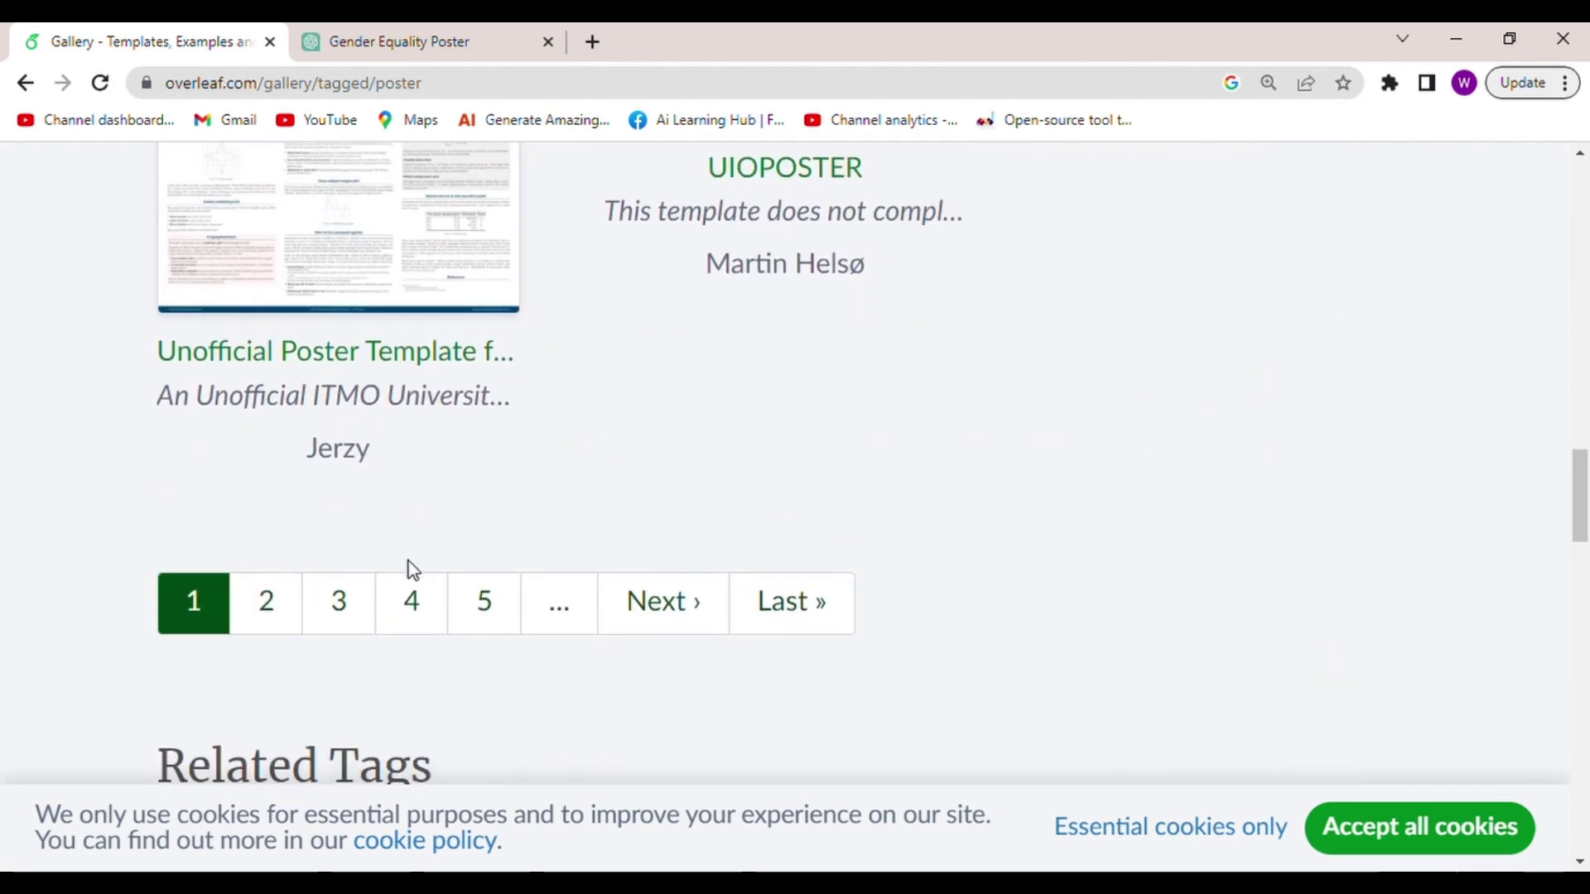
click(411, 601)
scroll(423, 583, down, 5)
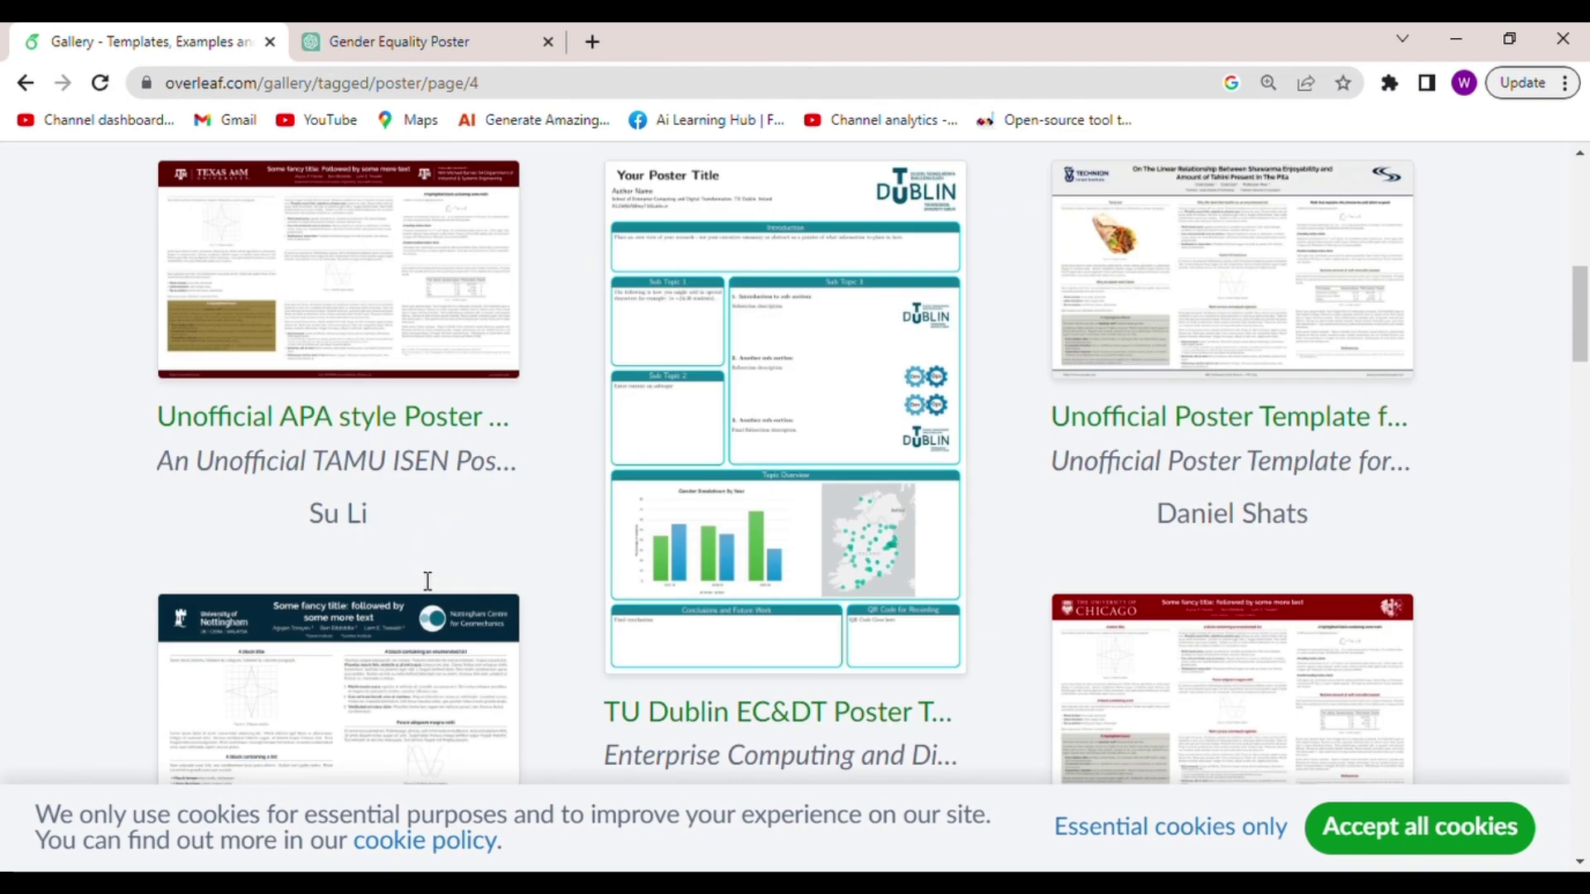
scroll(423, 585, down, 1)
scroll(429, 580, down, 1)
scroll(428, 580, up, 3)
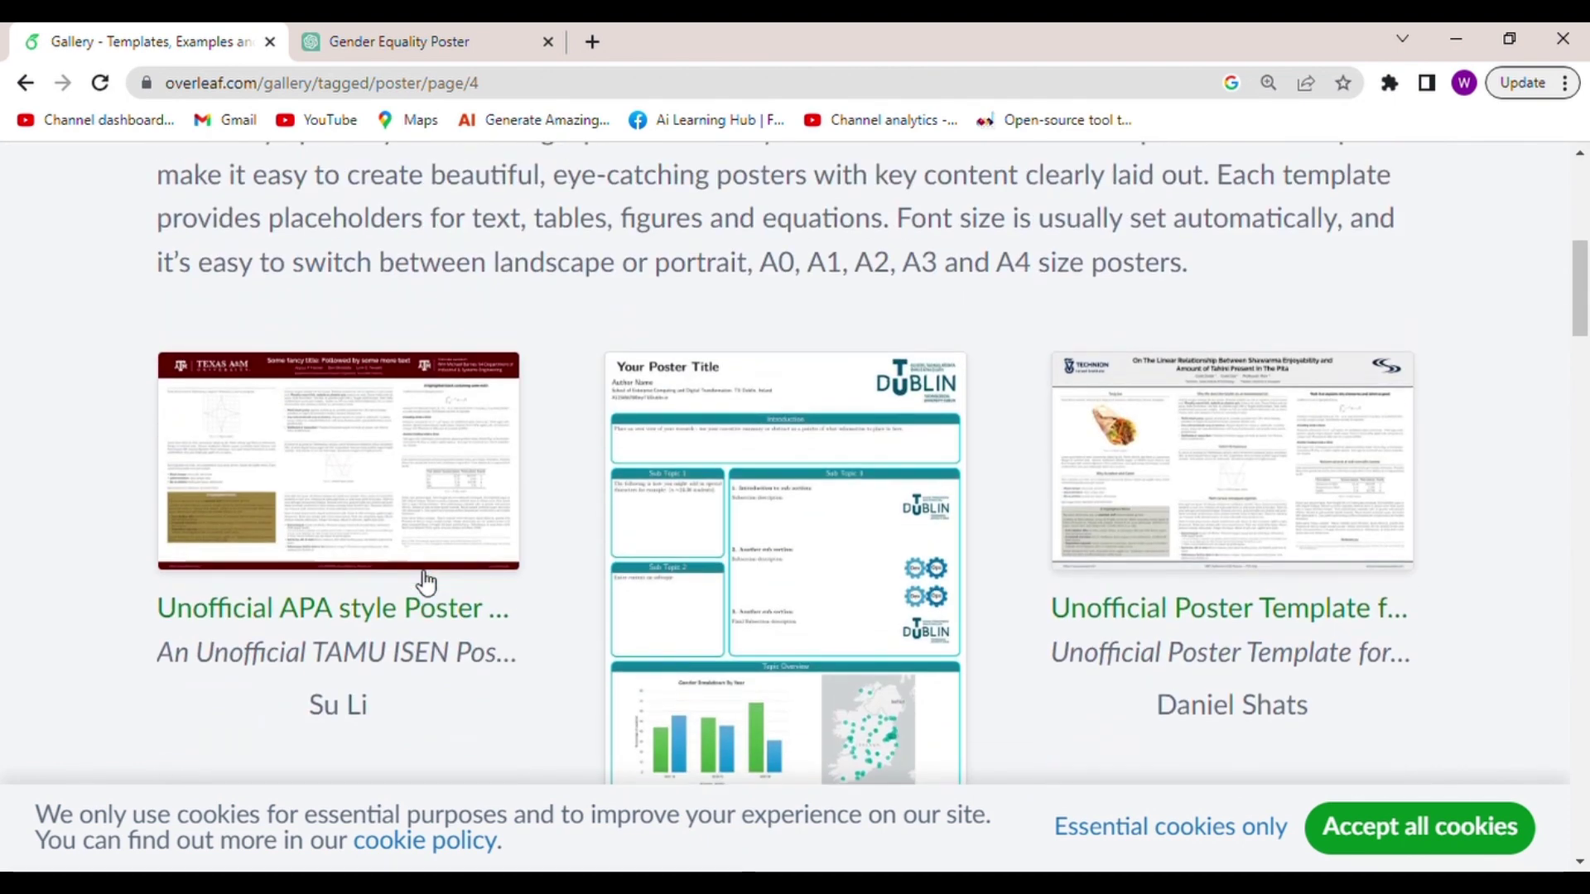
scroll(792, 454, down, 4)
scroll(793, 453, down, 1)
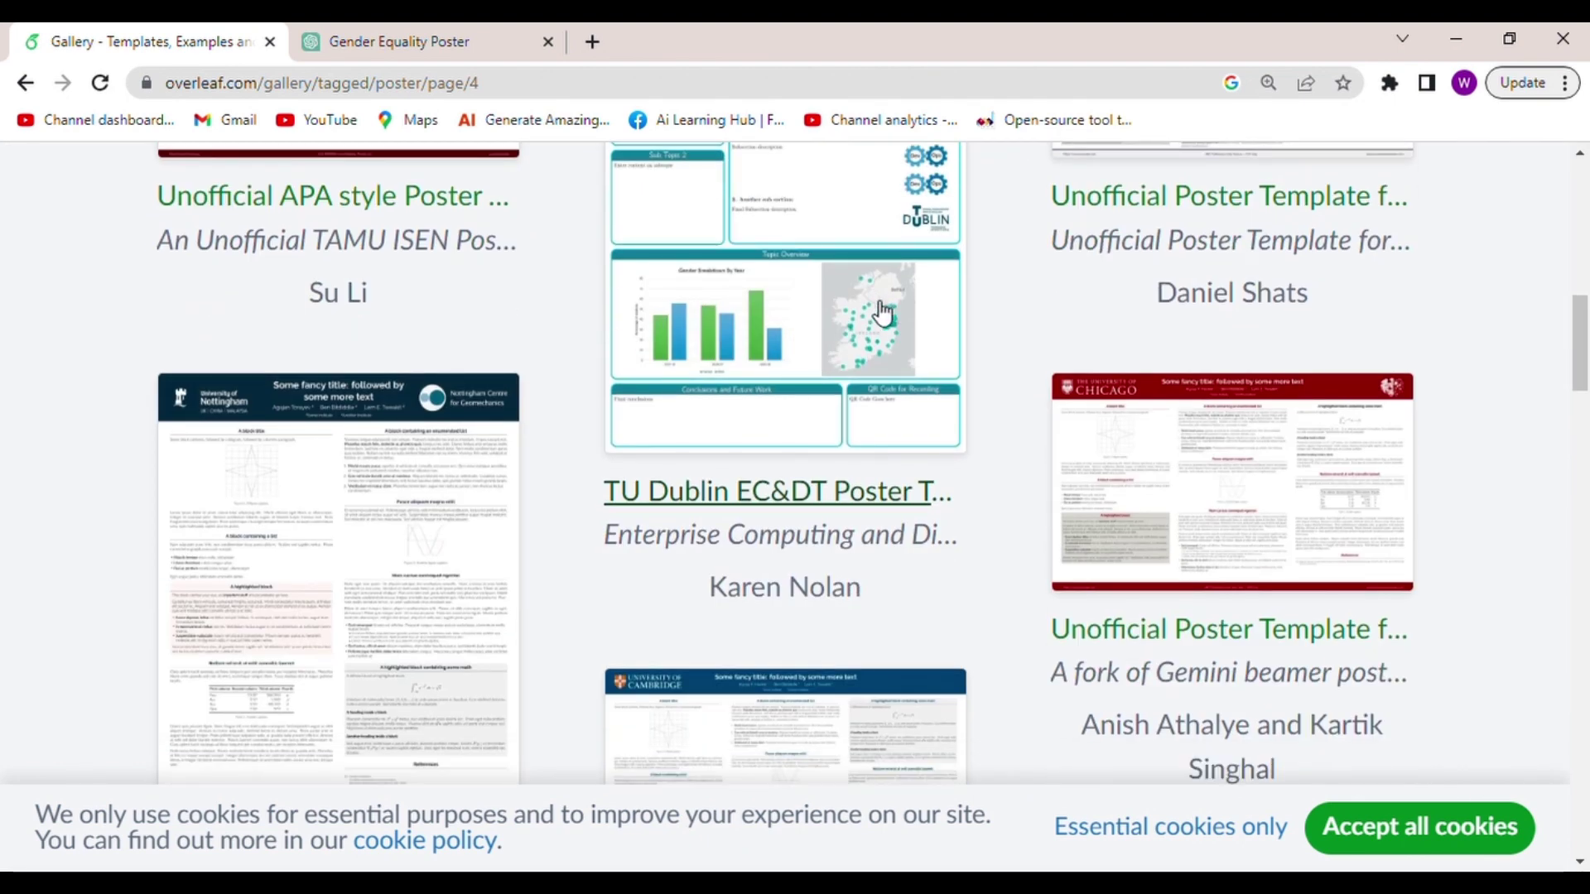
scroll(882, 312, down, 5)
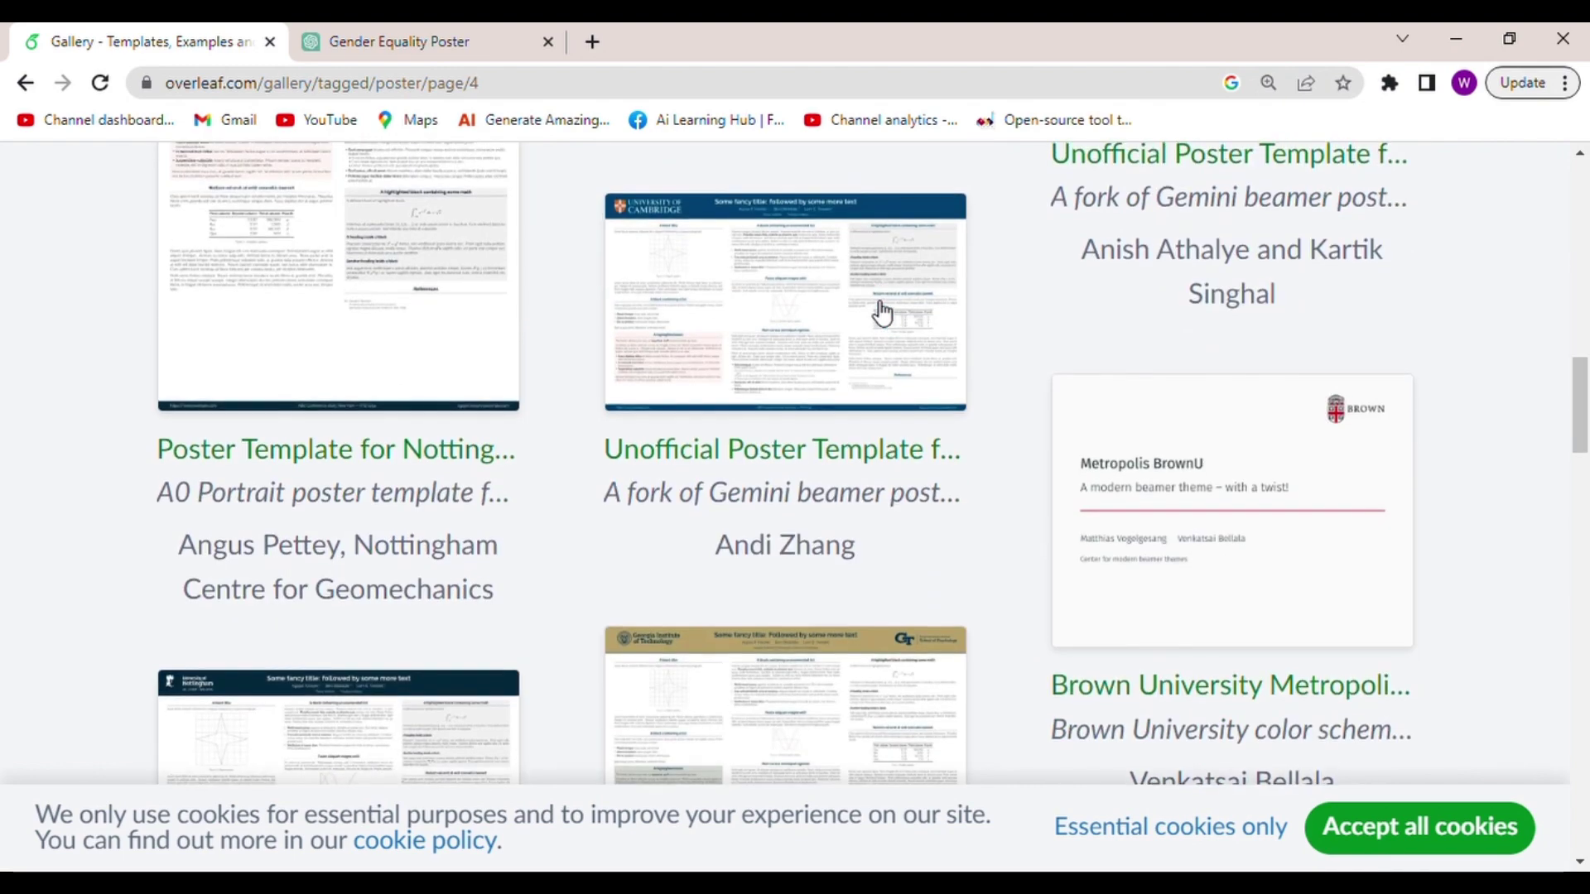
scroll(882, 311, down, 3)
scroll(882, 311, down, 1)
scroll(881, 310, up, 5)
scroll(882, 311, up, 2)
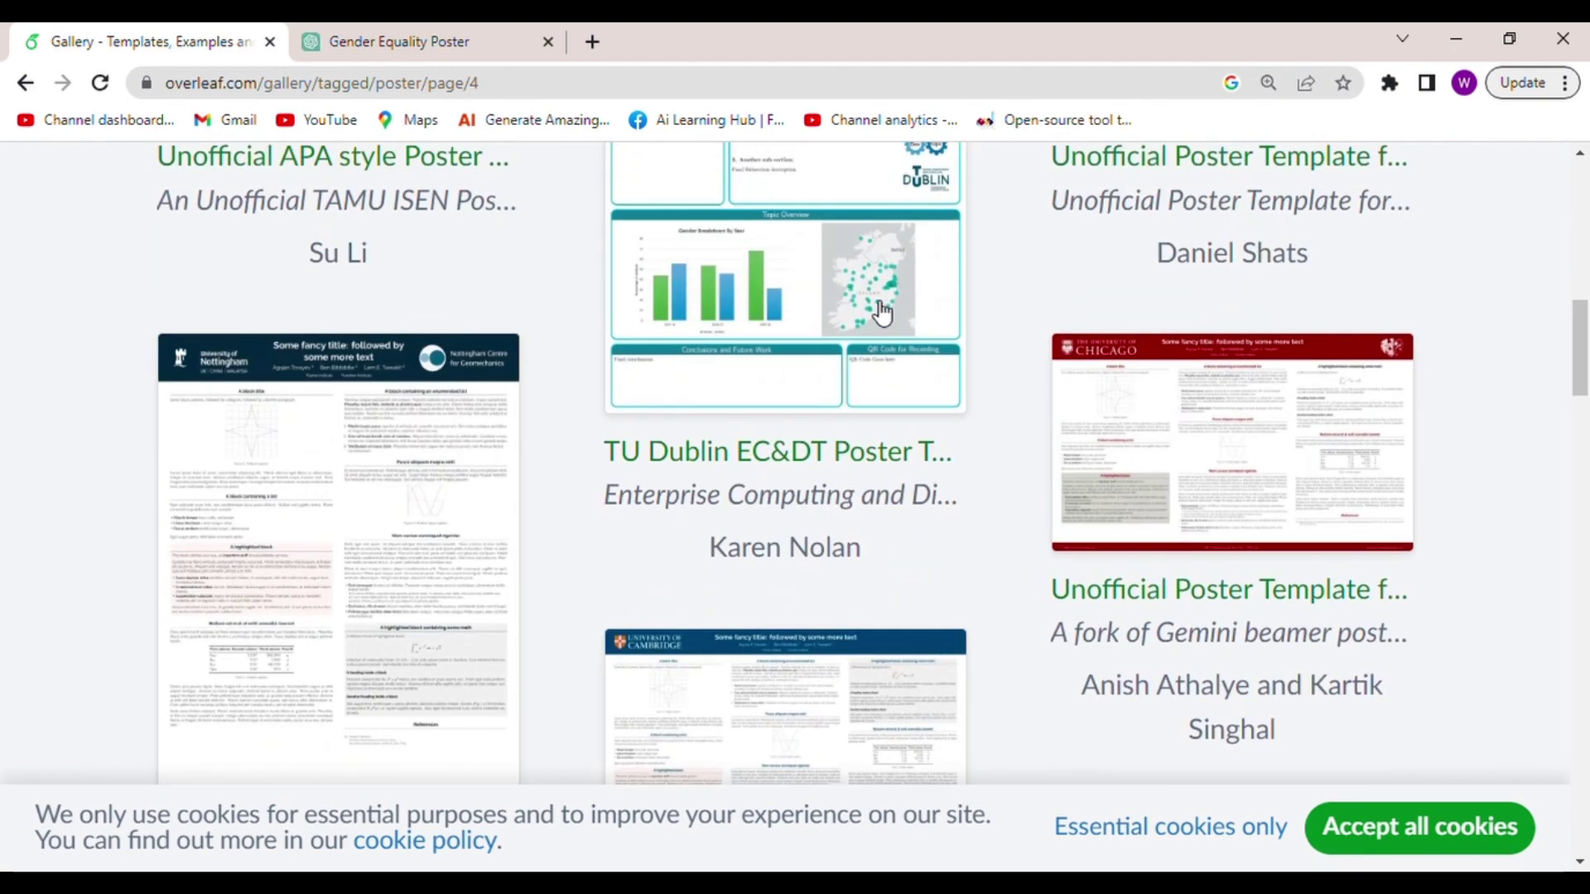
scroll(882, 311, up, 4)
scroll(882, 311, up, 2)
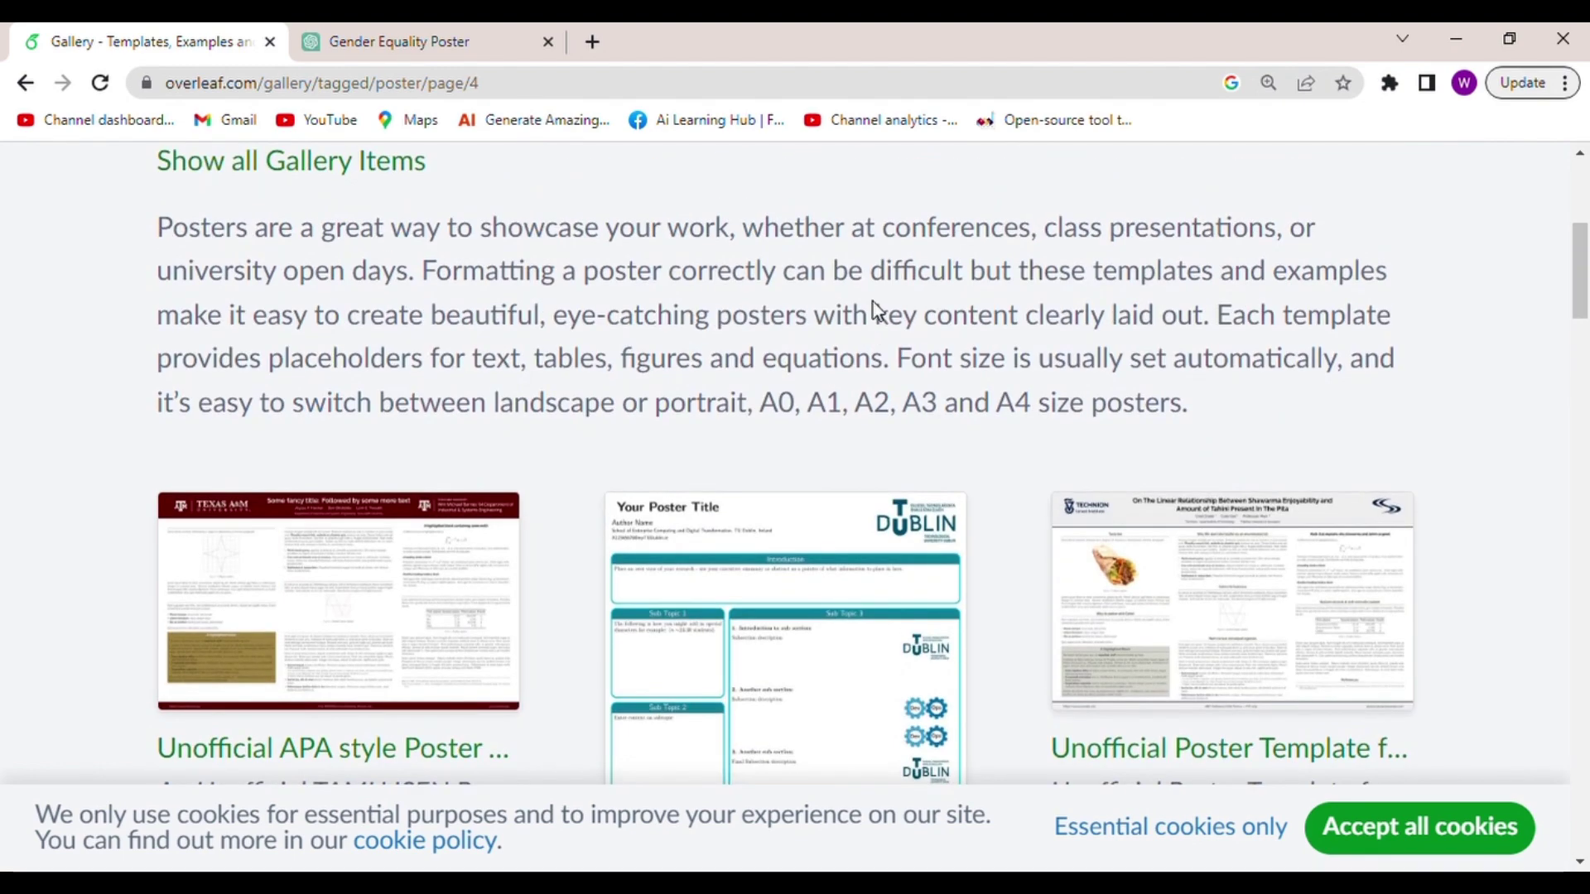
click(832, 618)
Create a project from the template, select all of poster.tex, and switch to ChatGPT
click(373, 534)
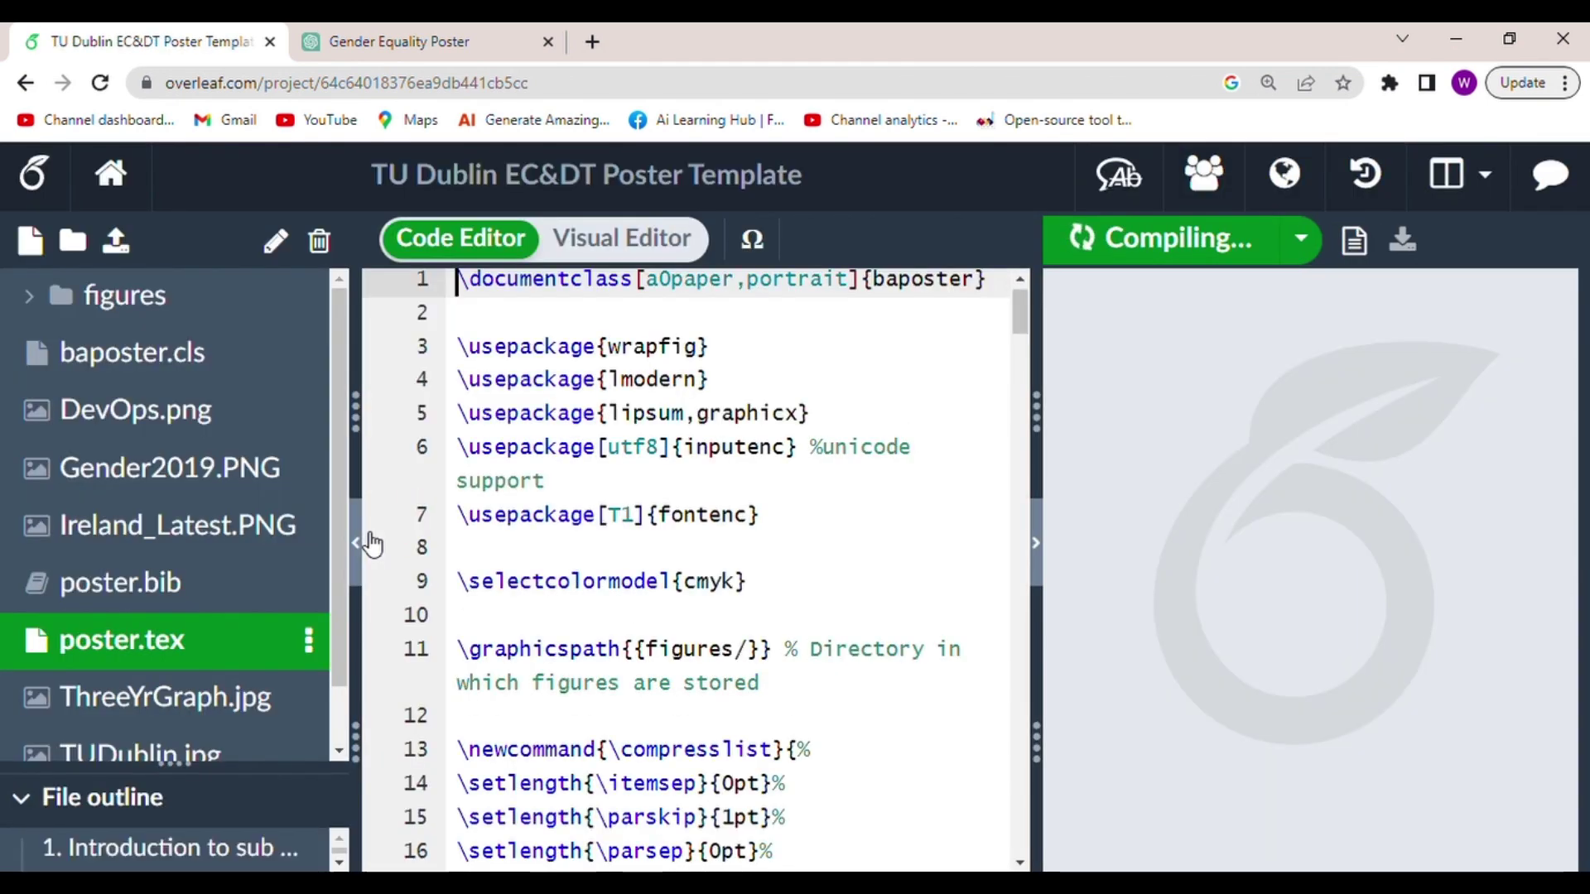
click(594, 580)
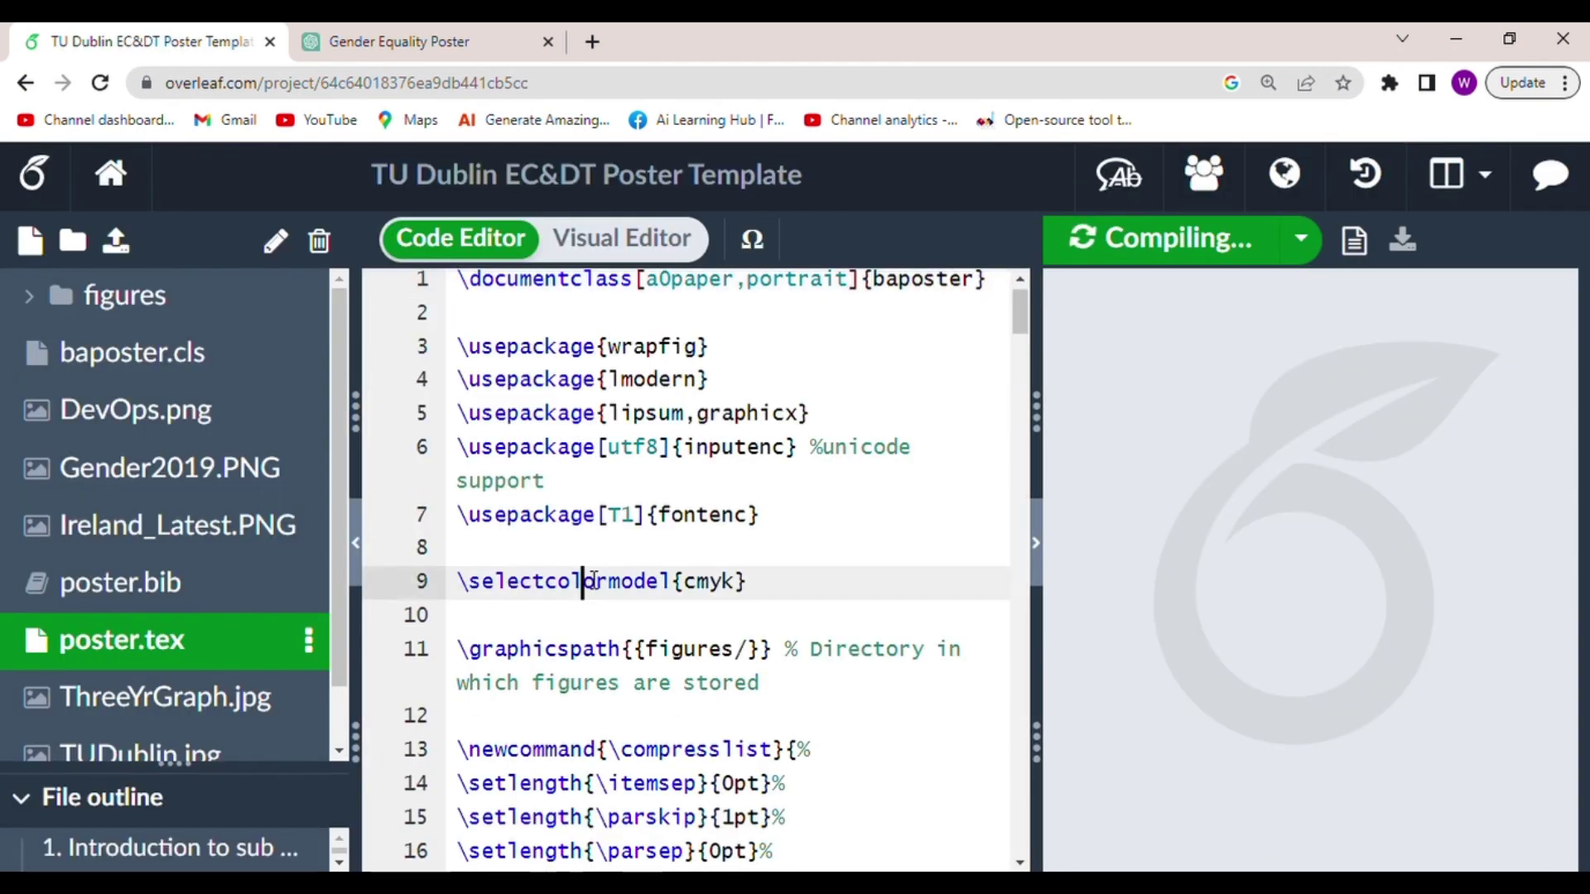
key(ctrl+a)
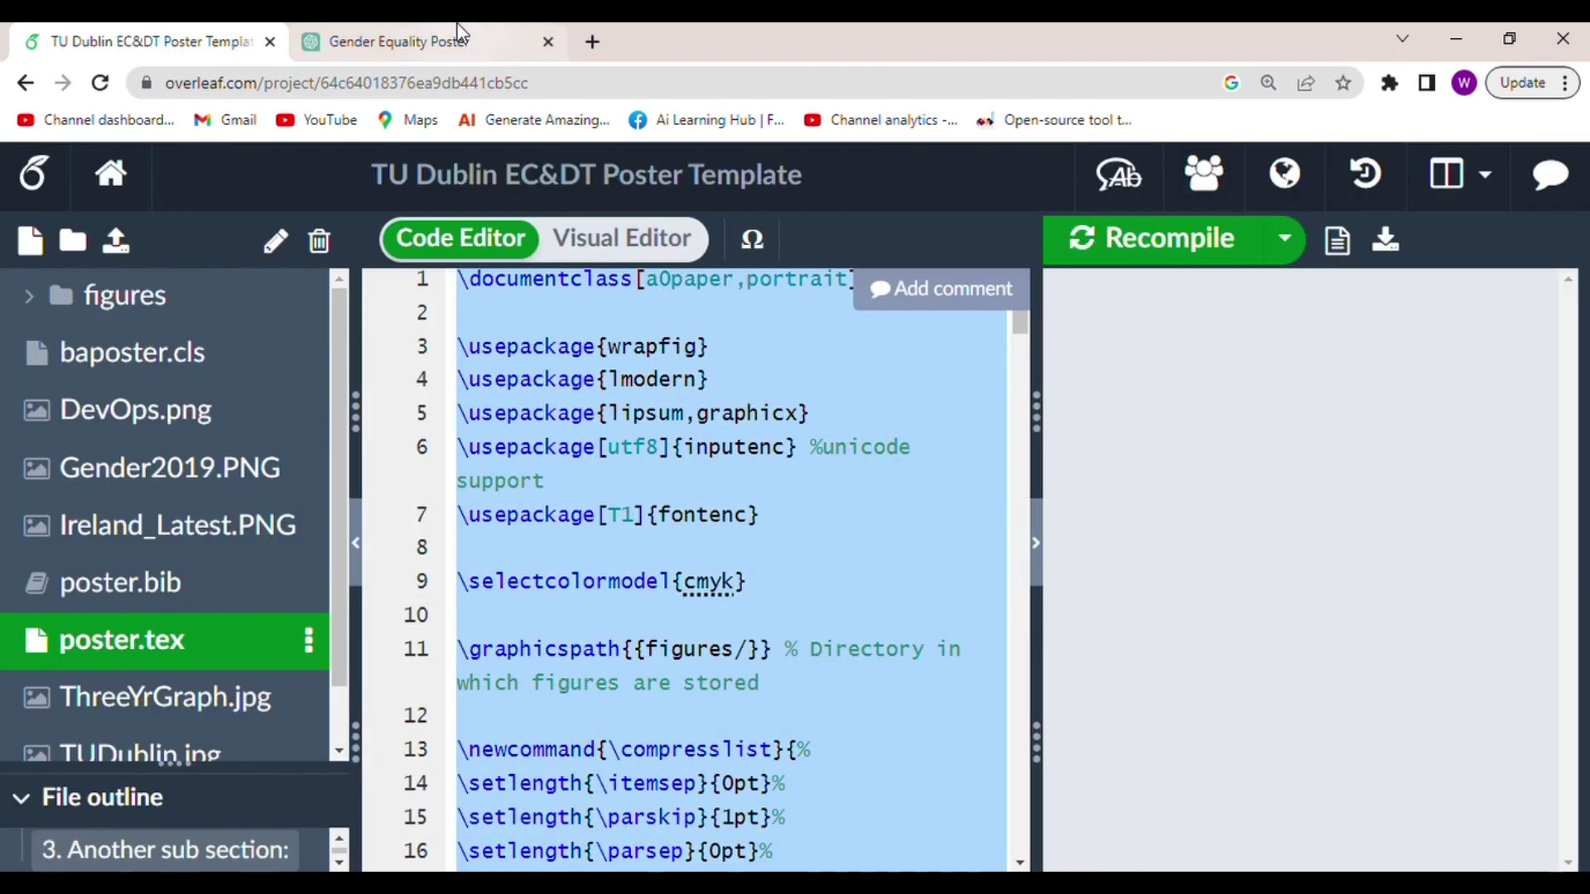
click(398, 40)
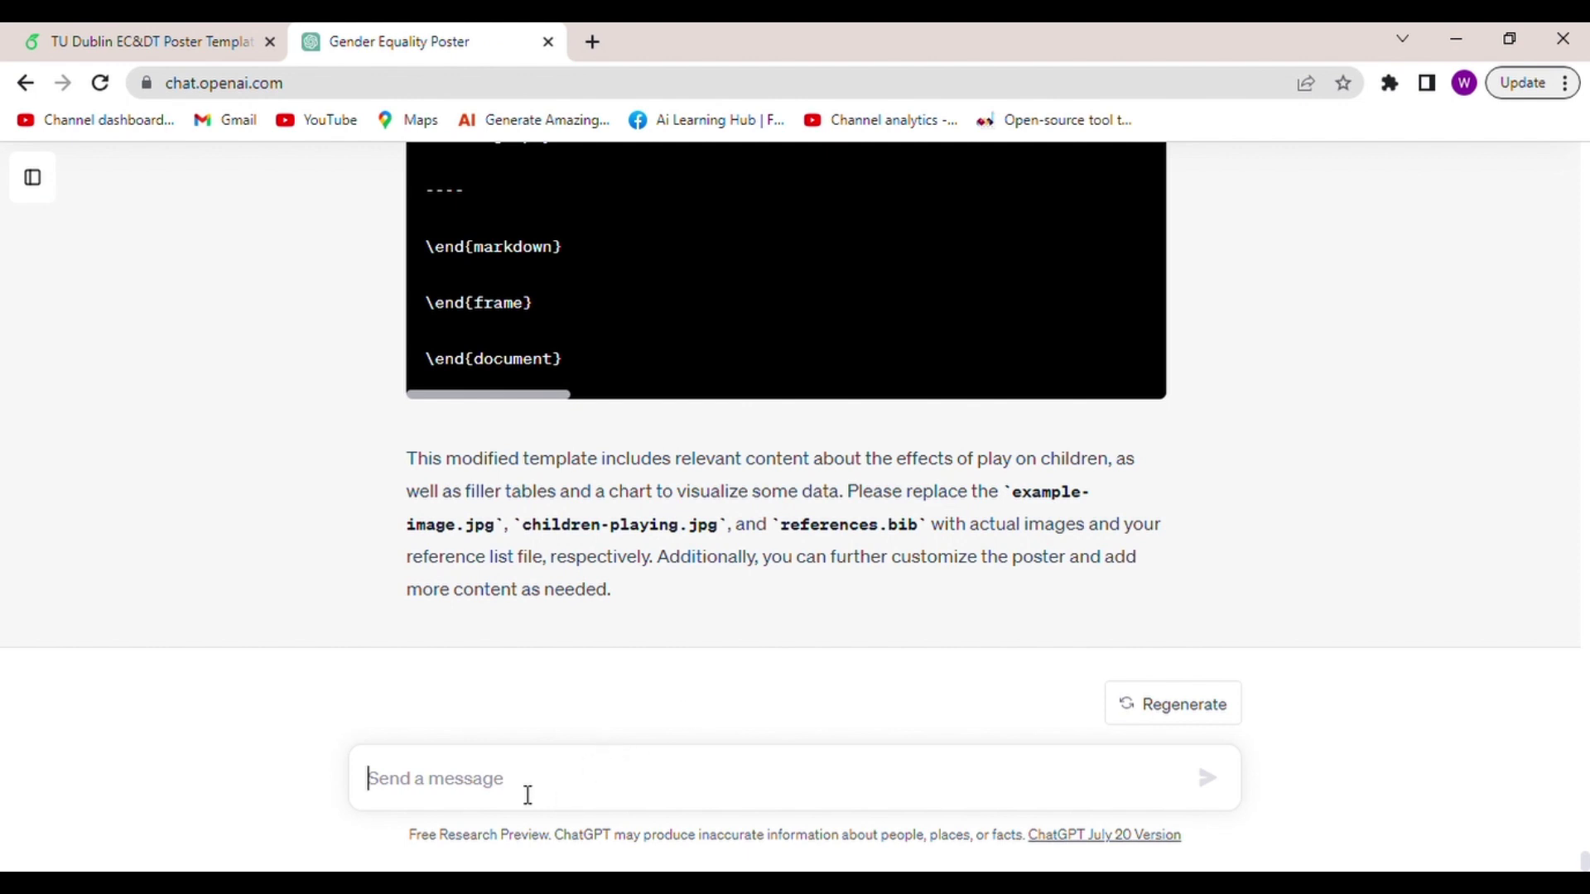
text(read this)
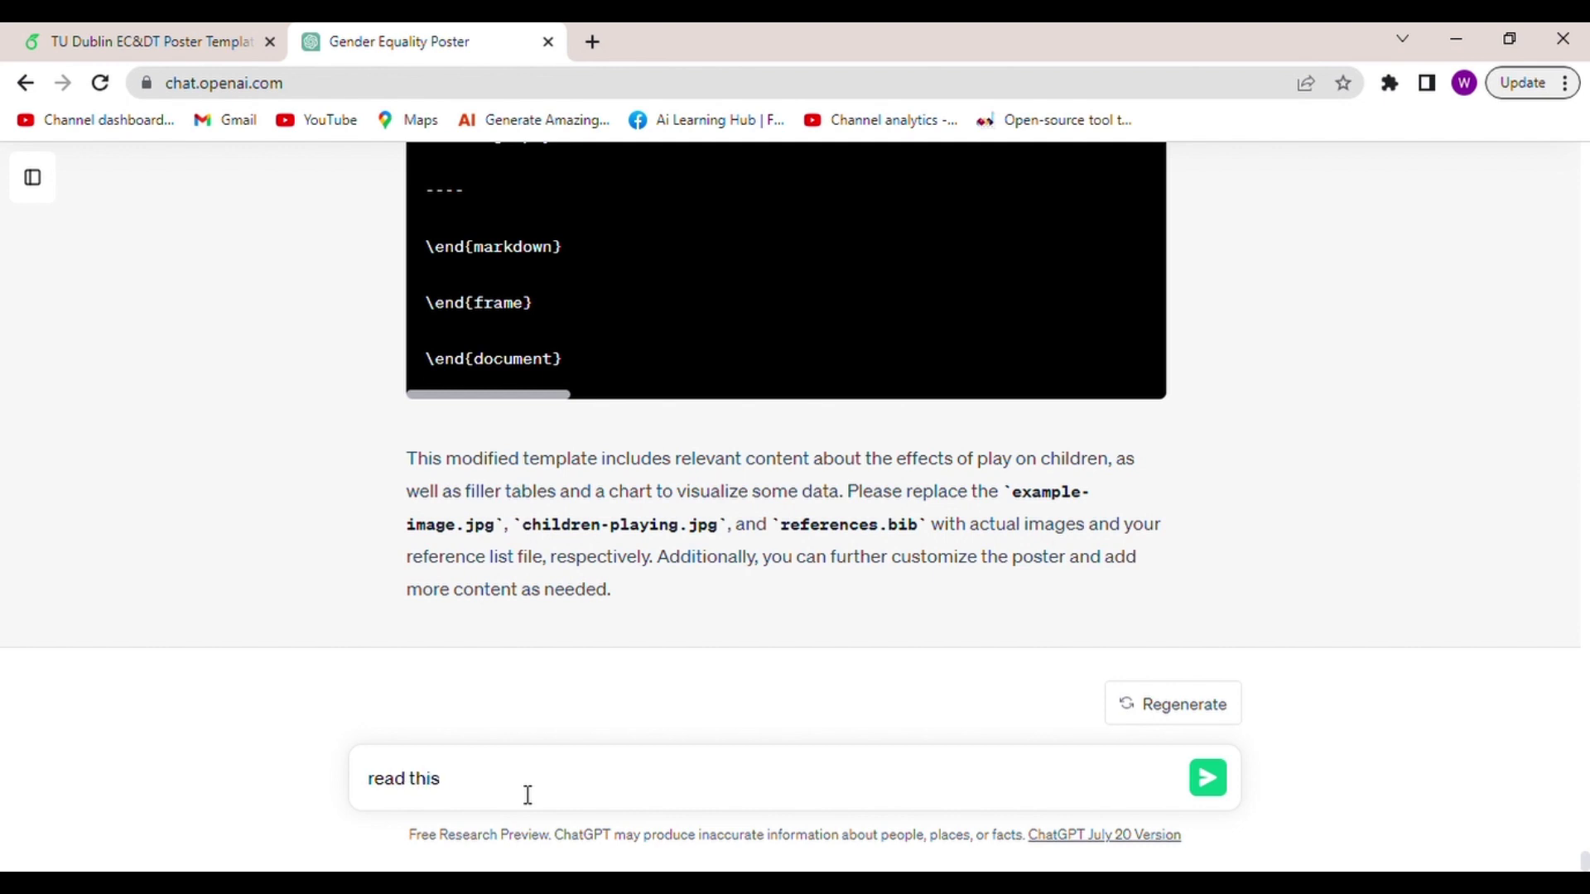
text( latex )
text(poster t)
text(emplat)
text(e)
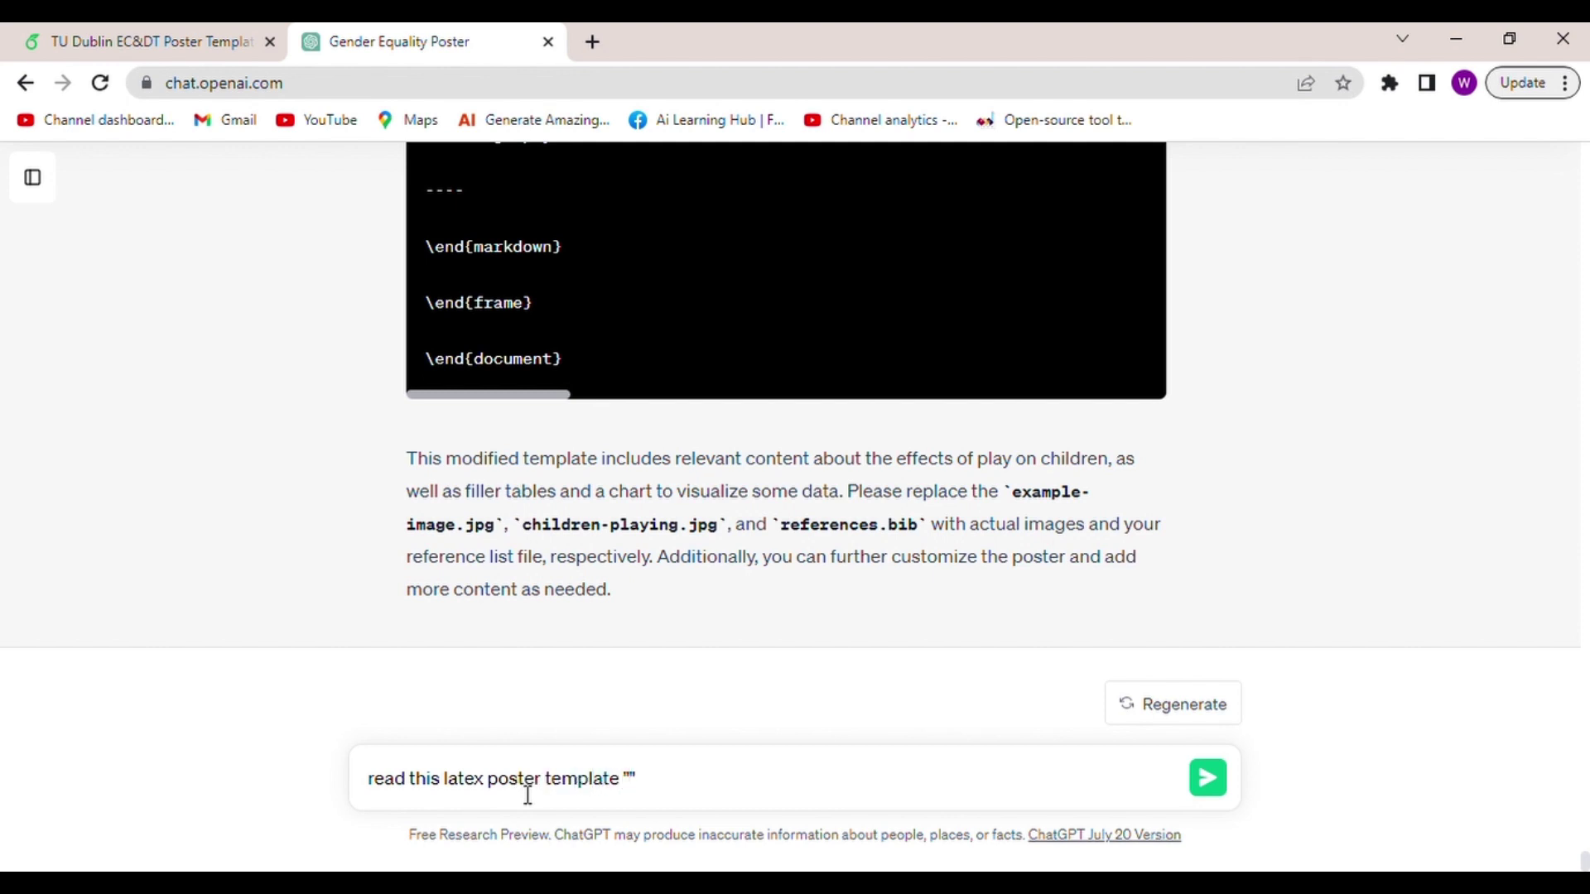
Send ChatGPT the template with a request for a children's development-stages poster using colourful charts, no images
key(ctrl+v)
text(and)
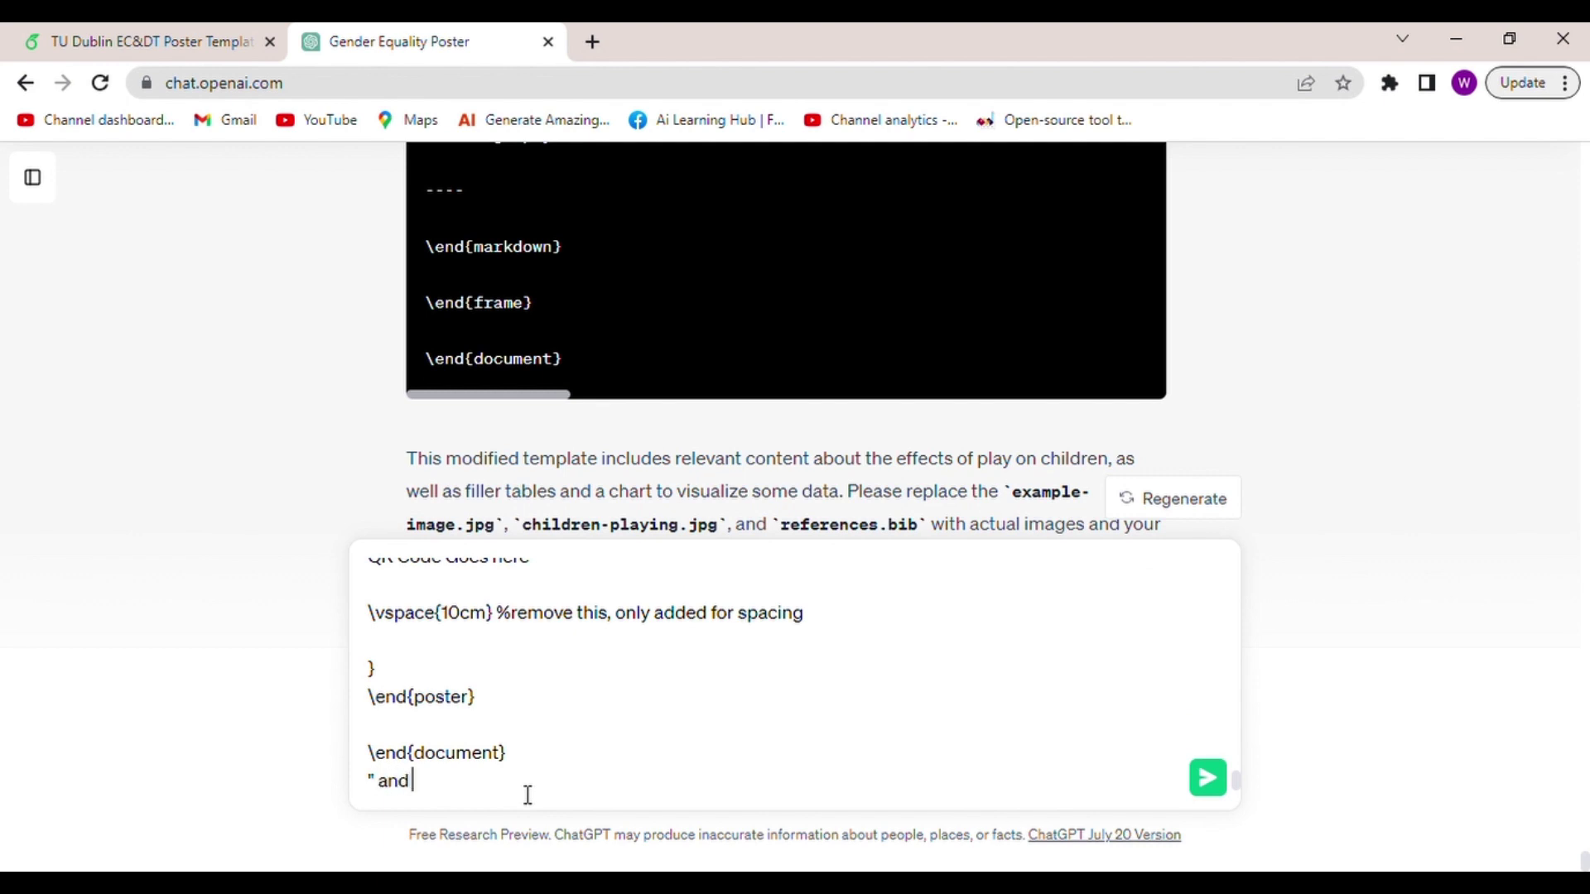
text( make me a)
text( poster o)
text(f similar)
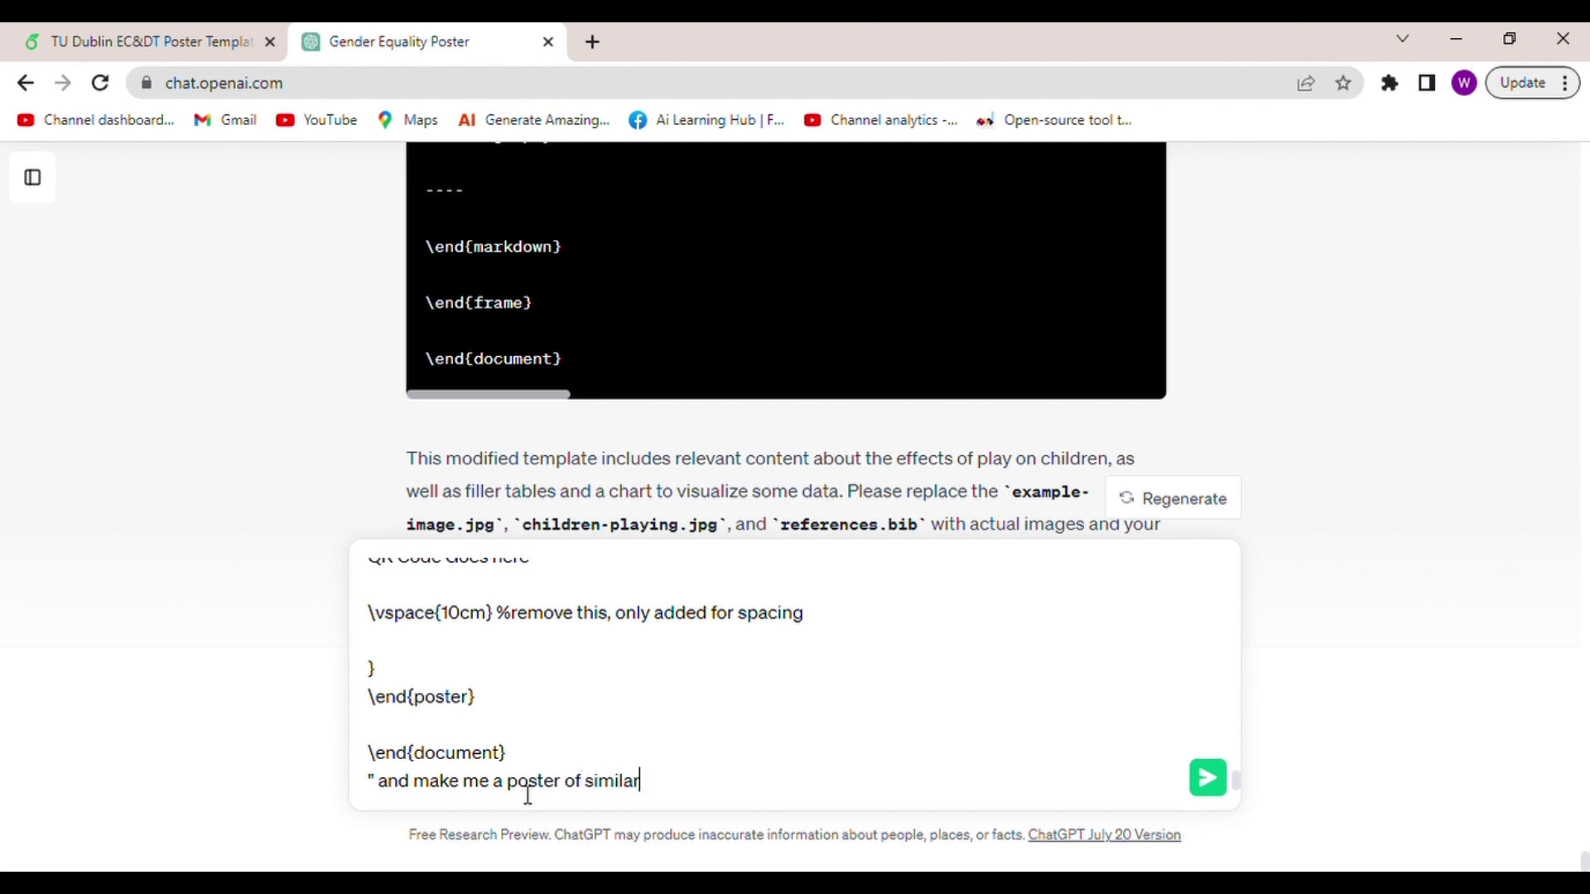
text( format)
text( about )
text(the)
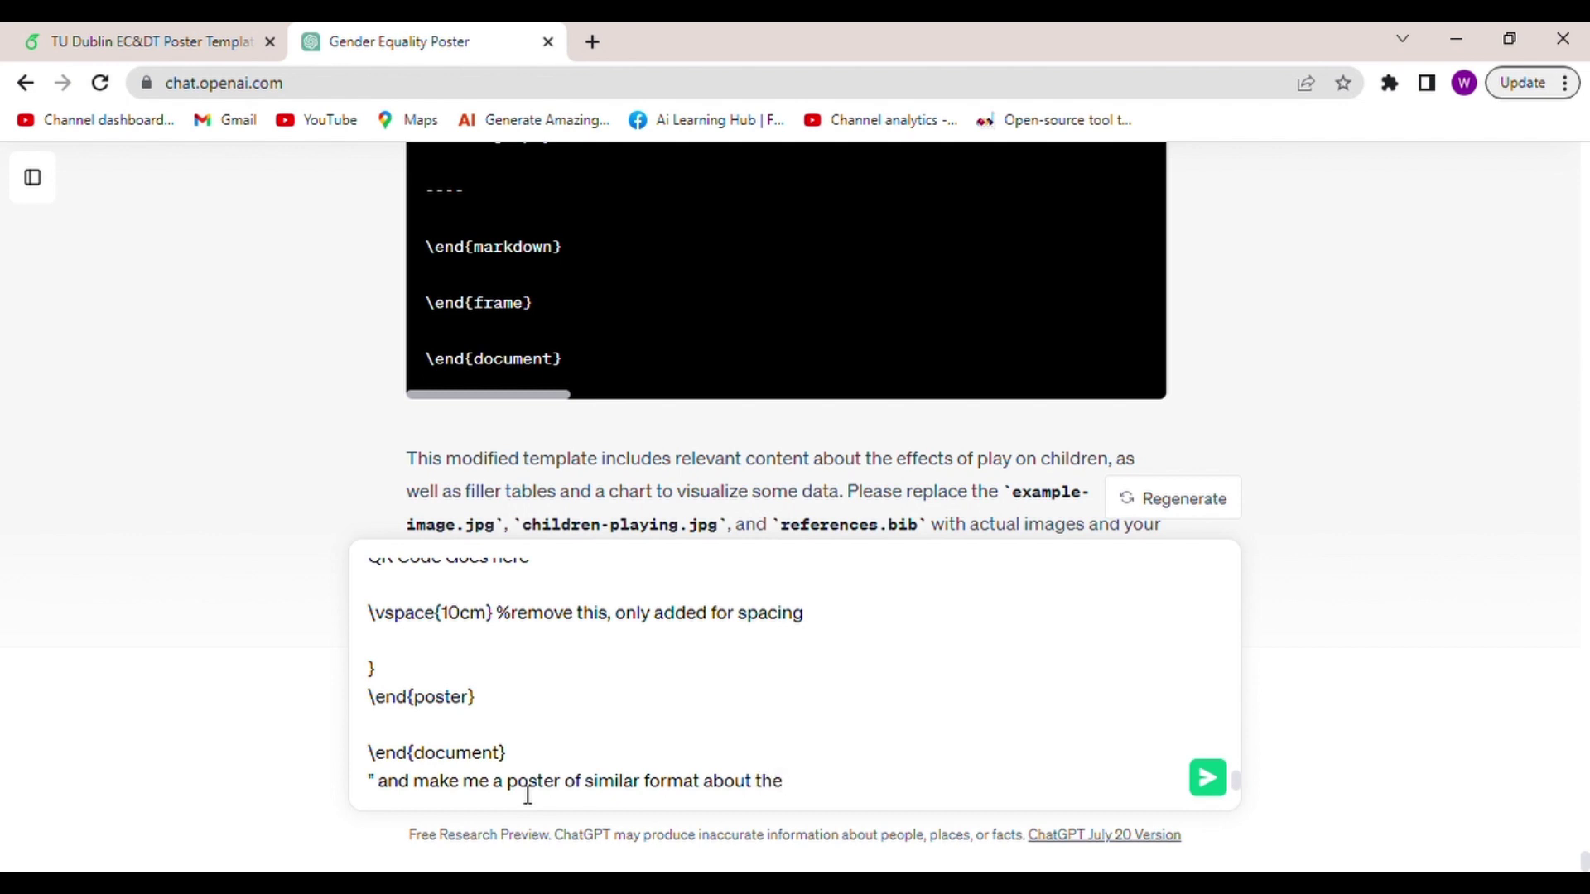
text( differen)
text(t stages )
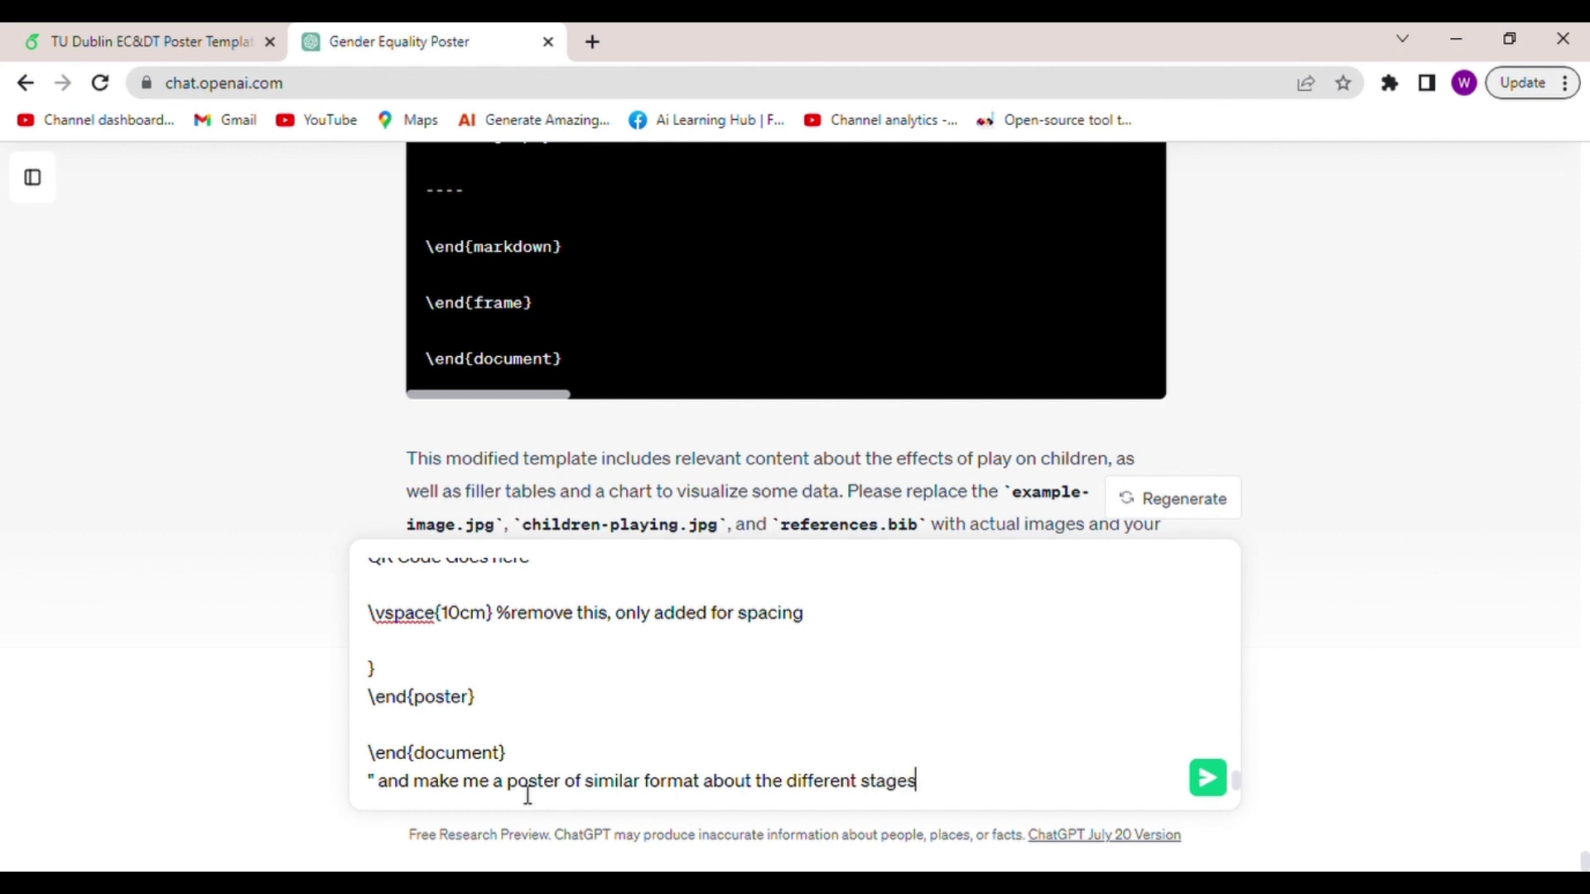
text(of devel)
text(opment in)
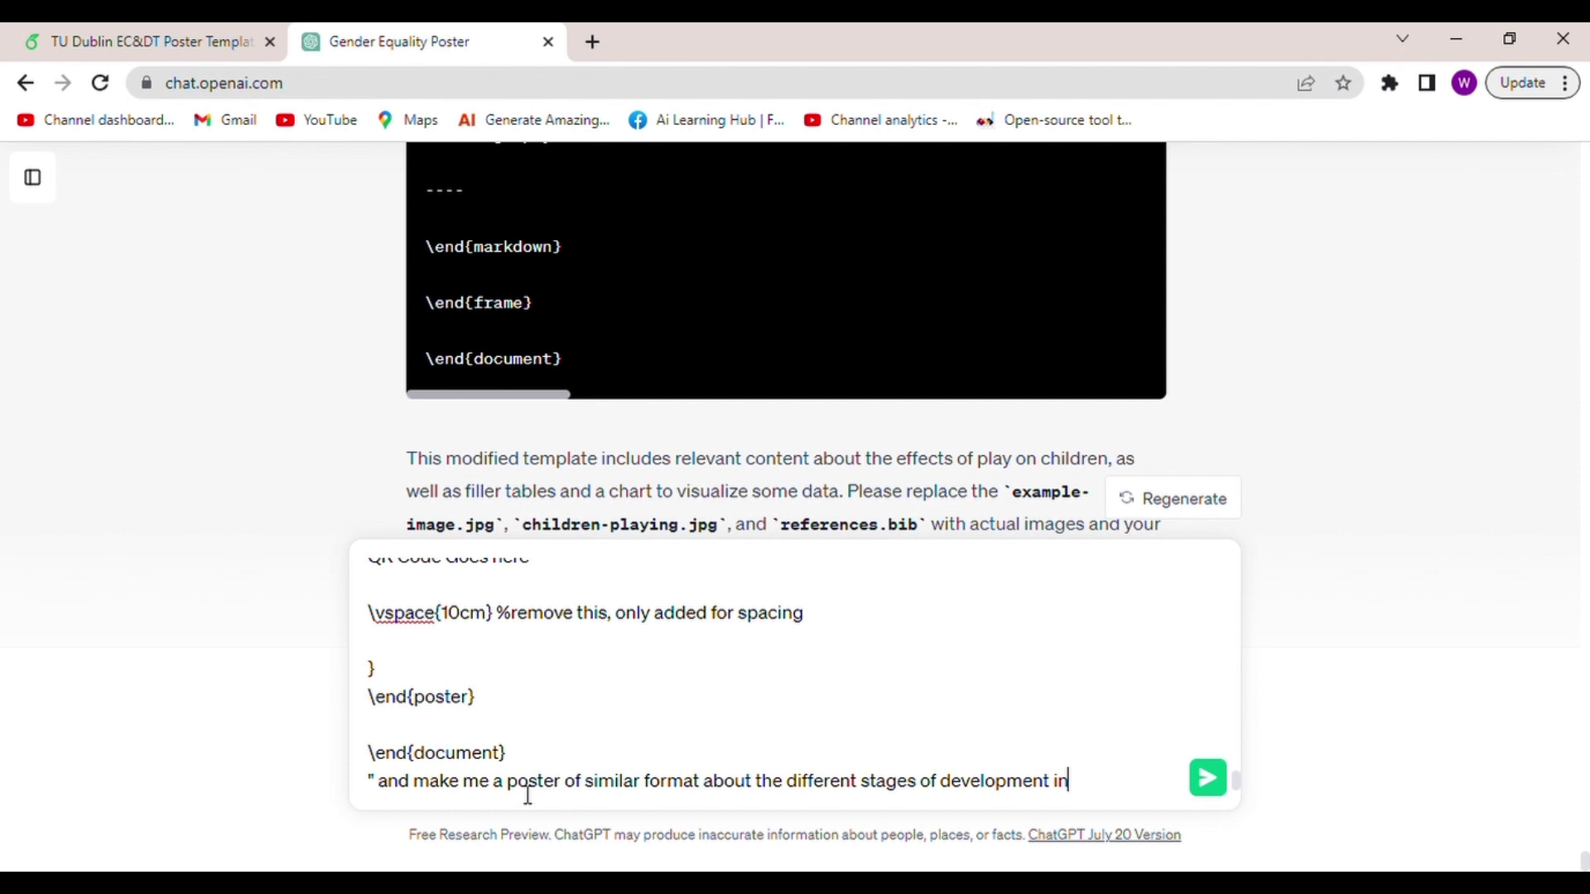
text( children)
text(s)
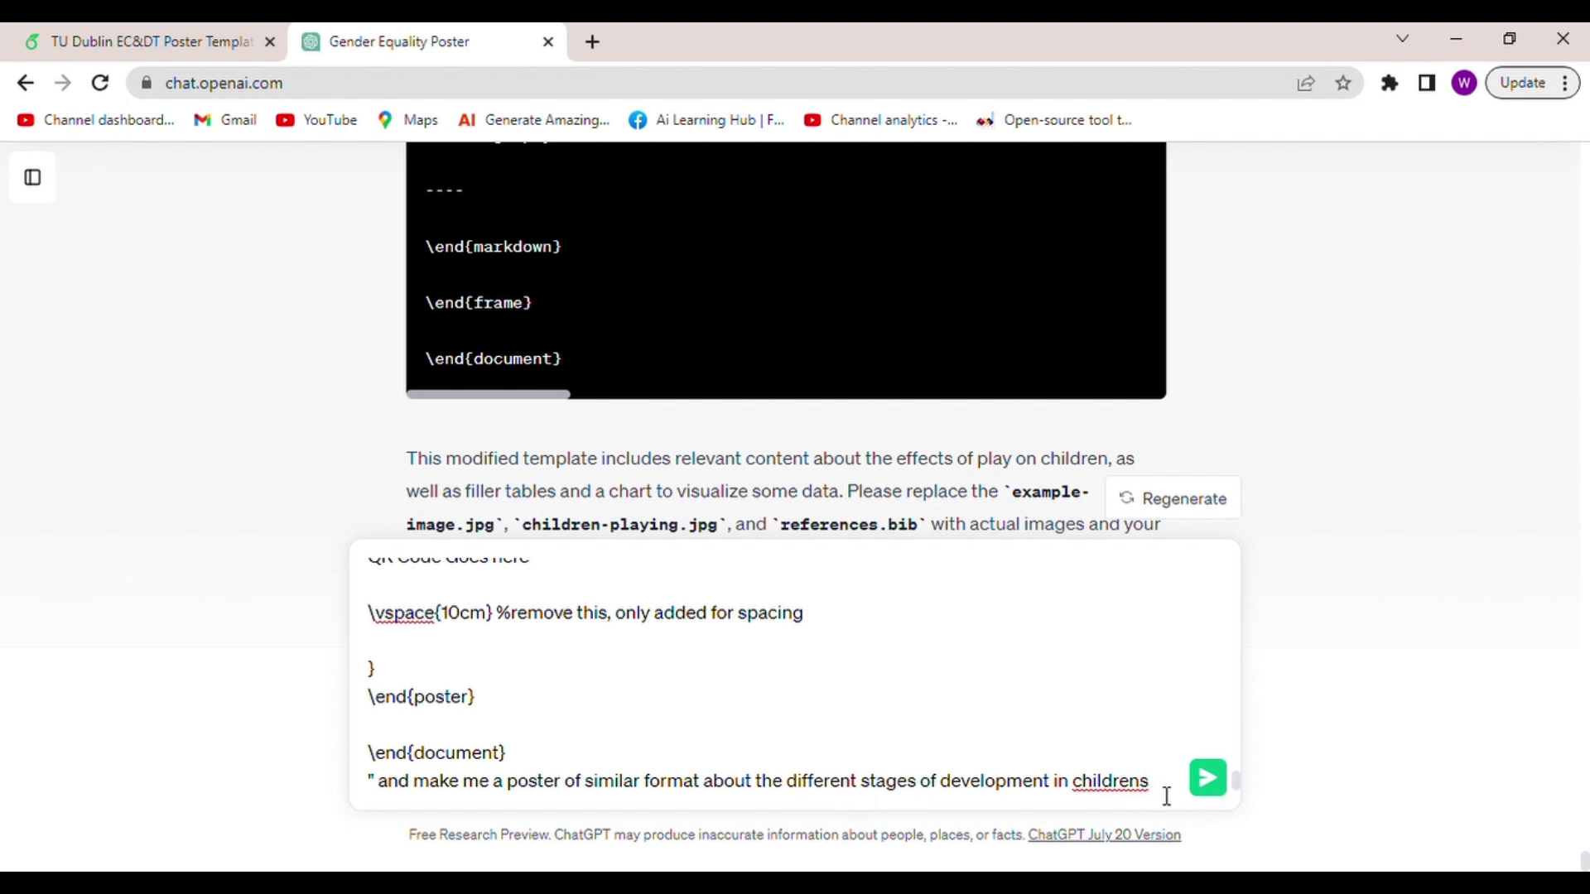
text(.)
key(Left)
key(Left)
key(Left)
text(try to f)
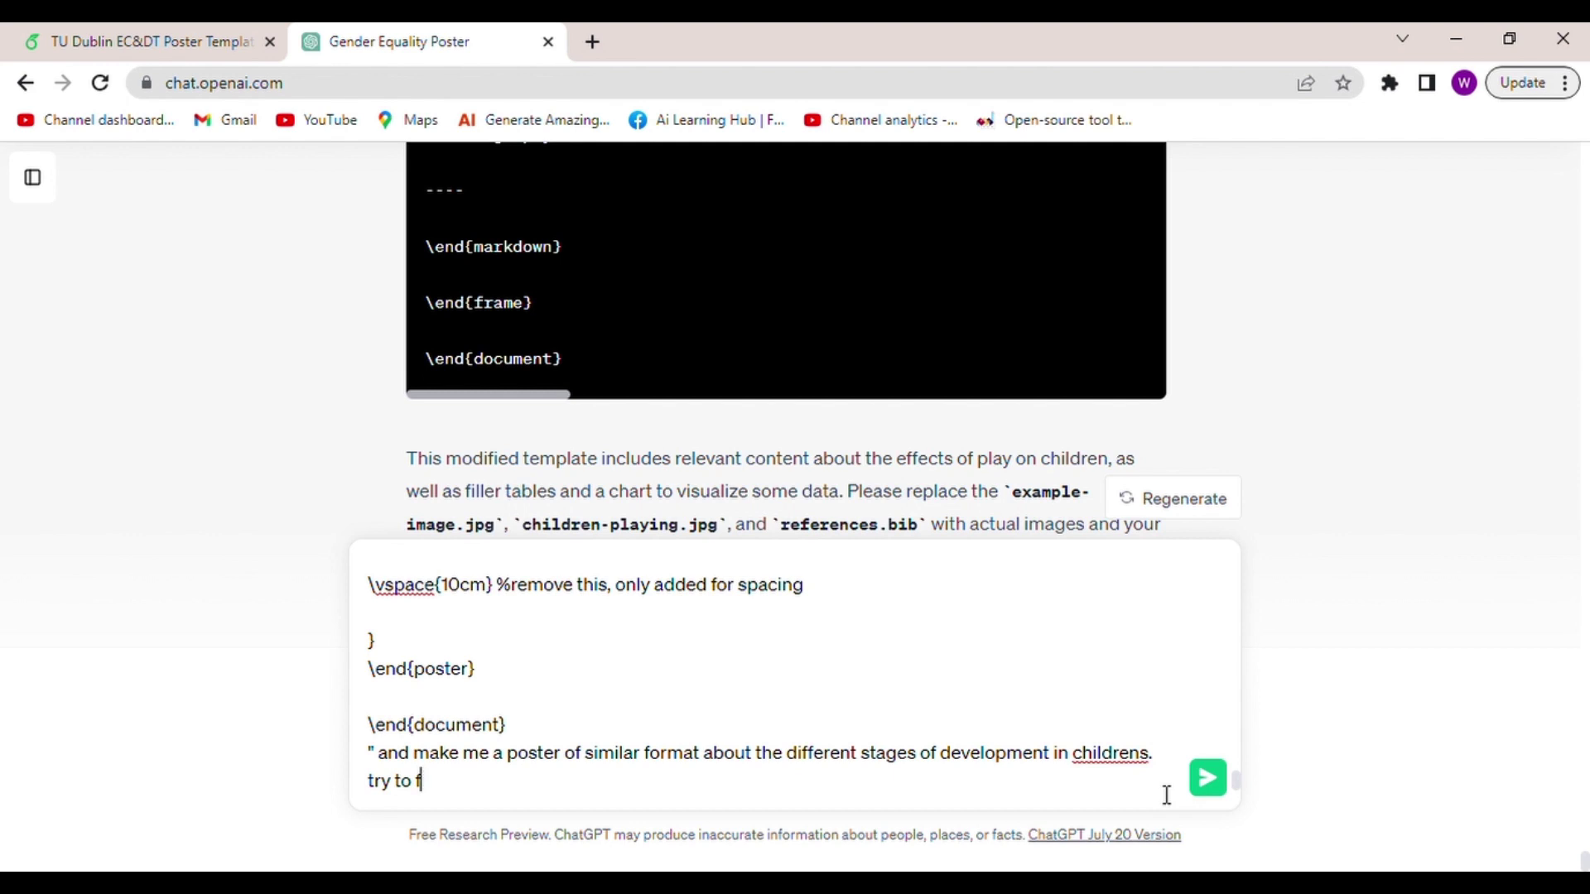
key(BackSpace)
key(BackSpace)
key(BackSpace)
key(BackSpace)
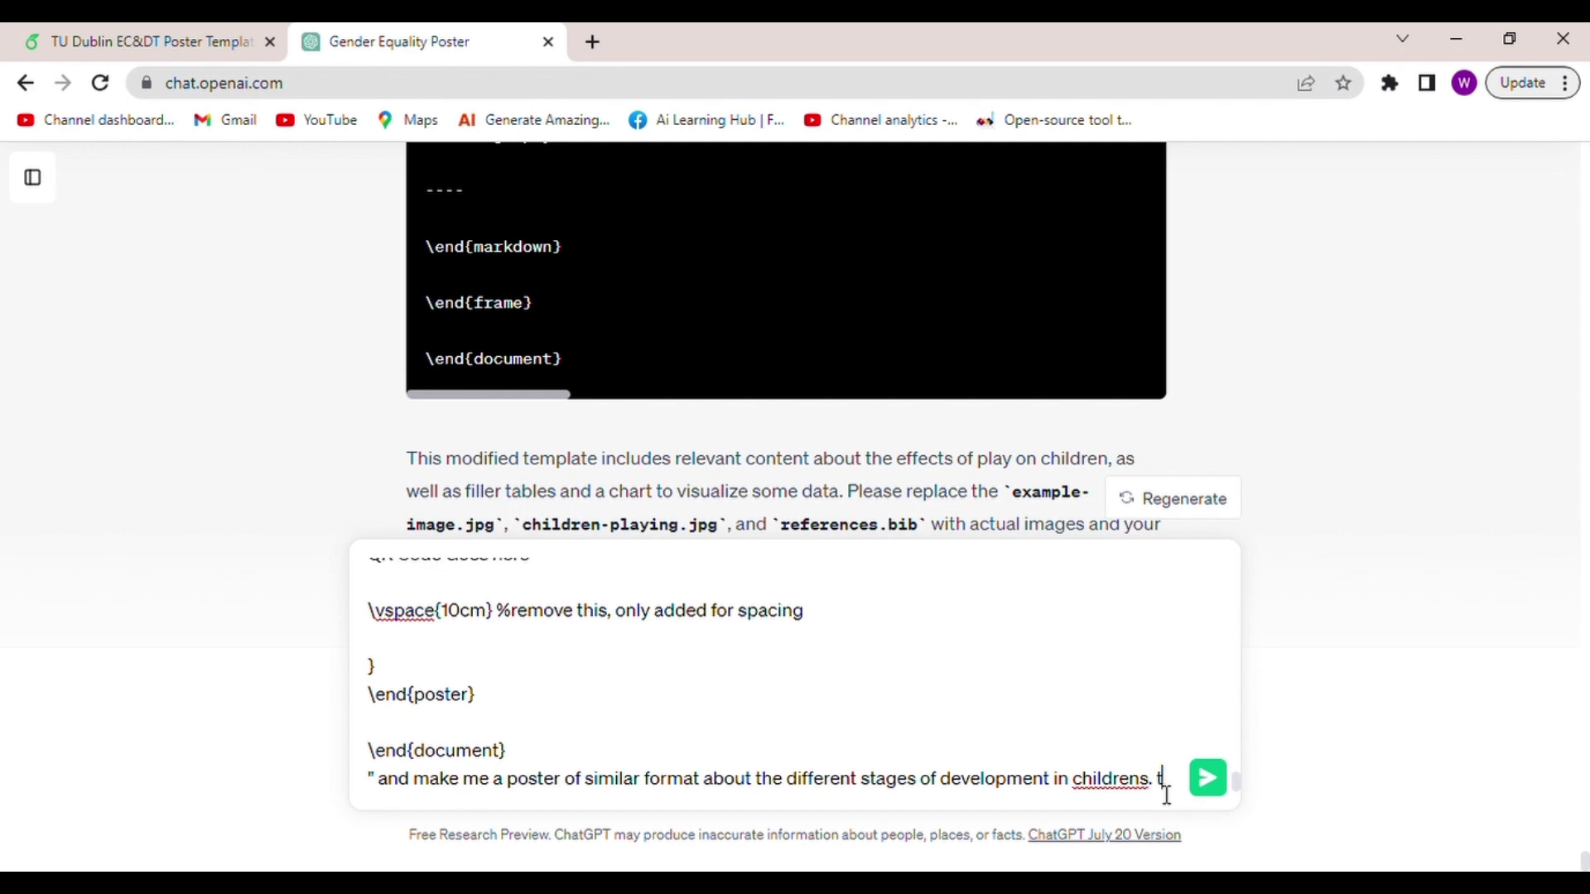
key(BackSpace)
text(do)
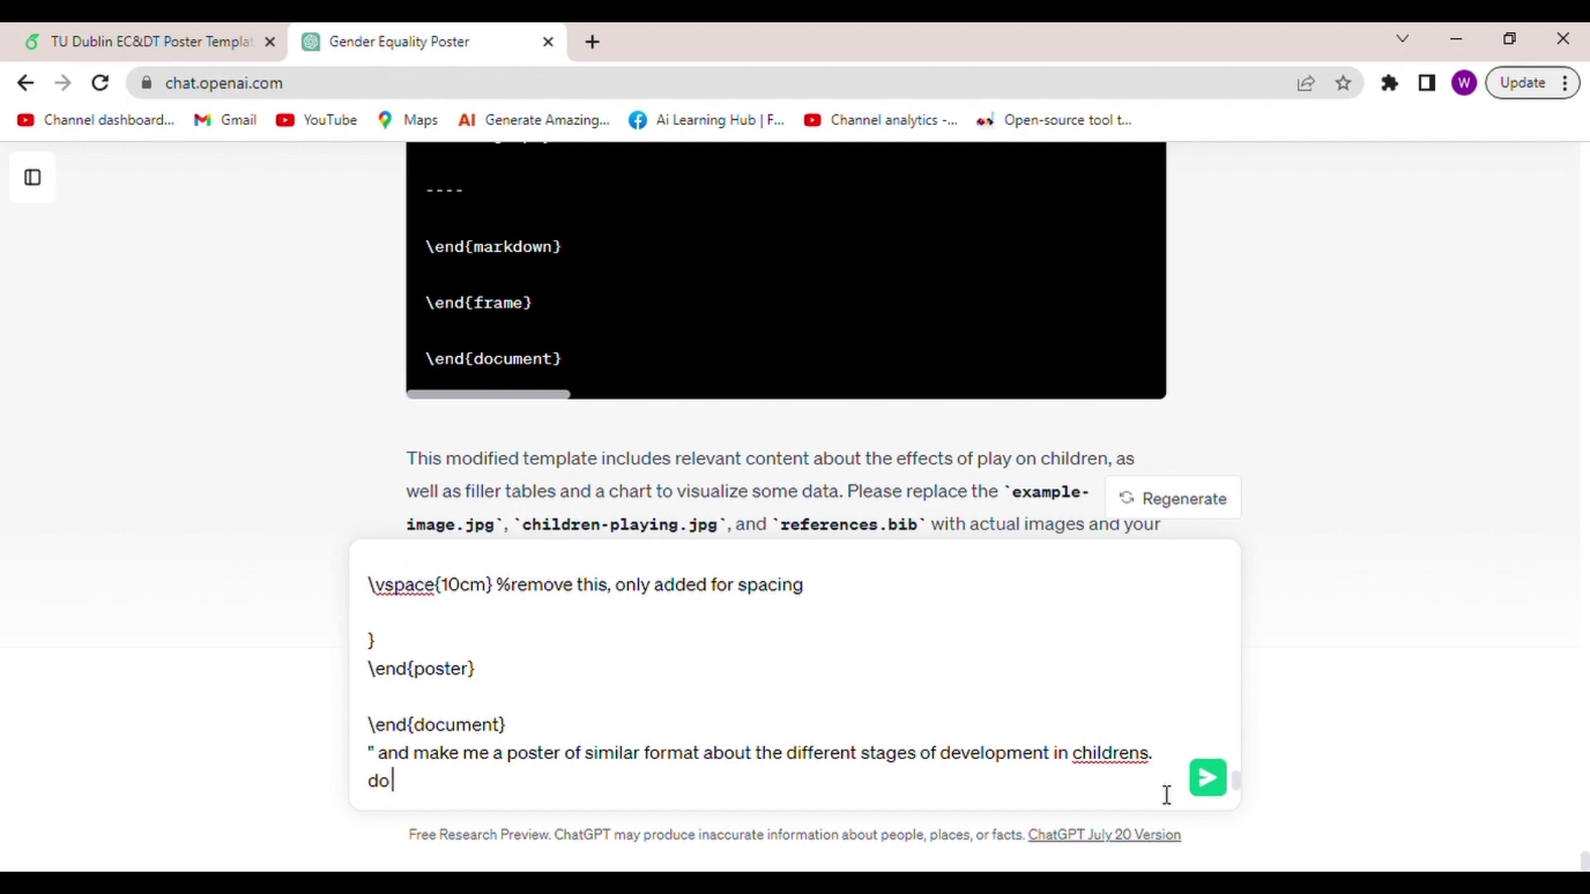
text( not add an)
text(y images)
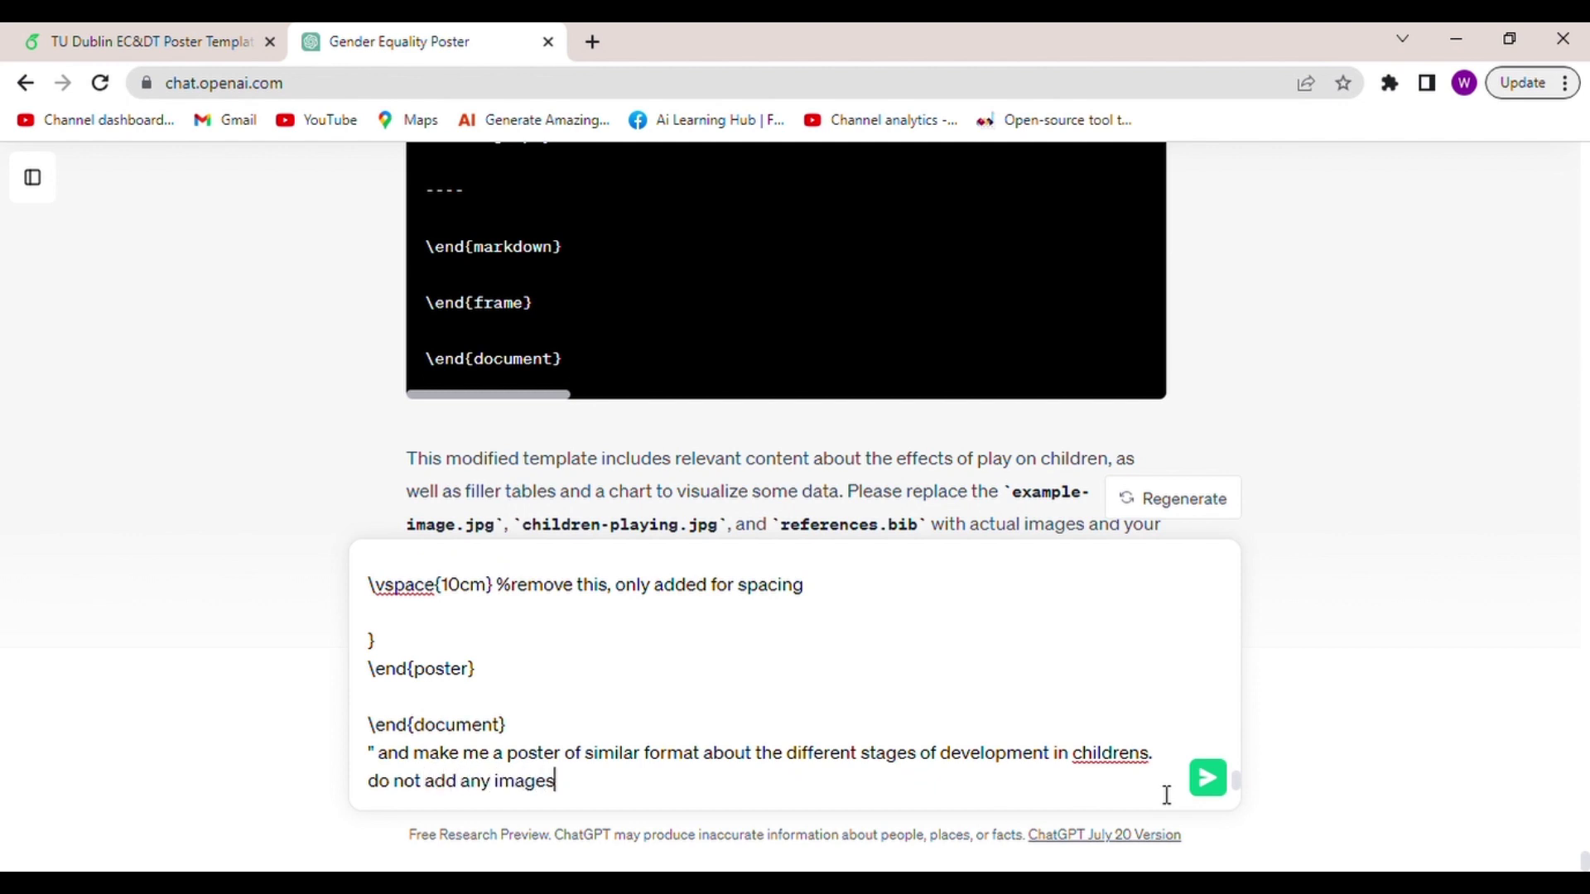
text(. a)
text(dd any fi)
text(lle)
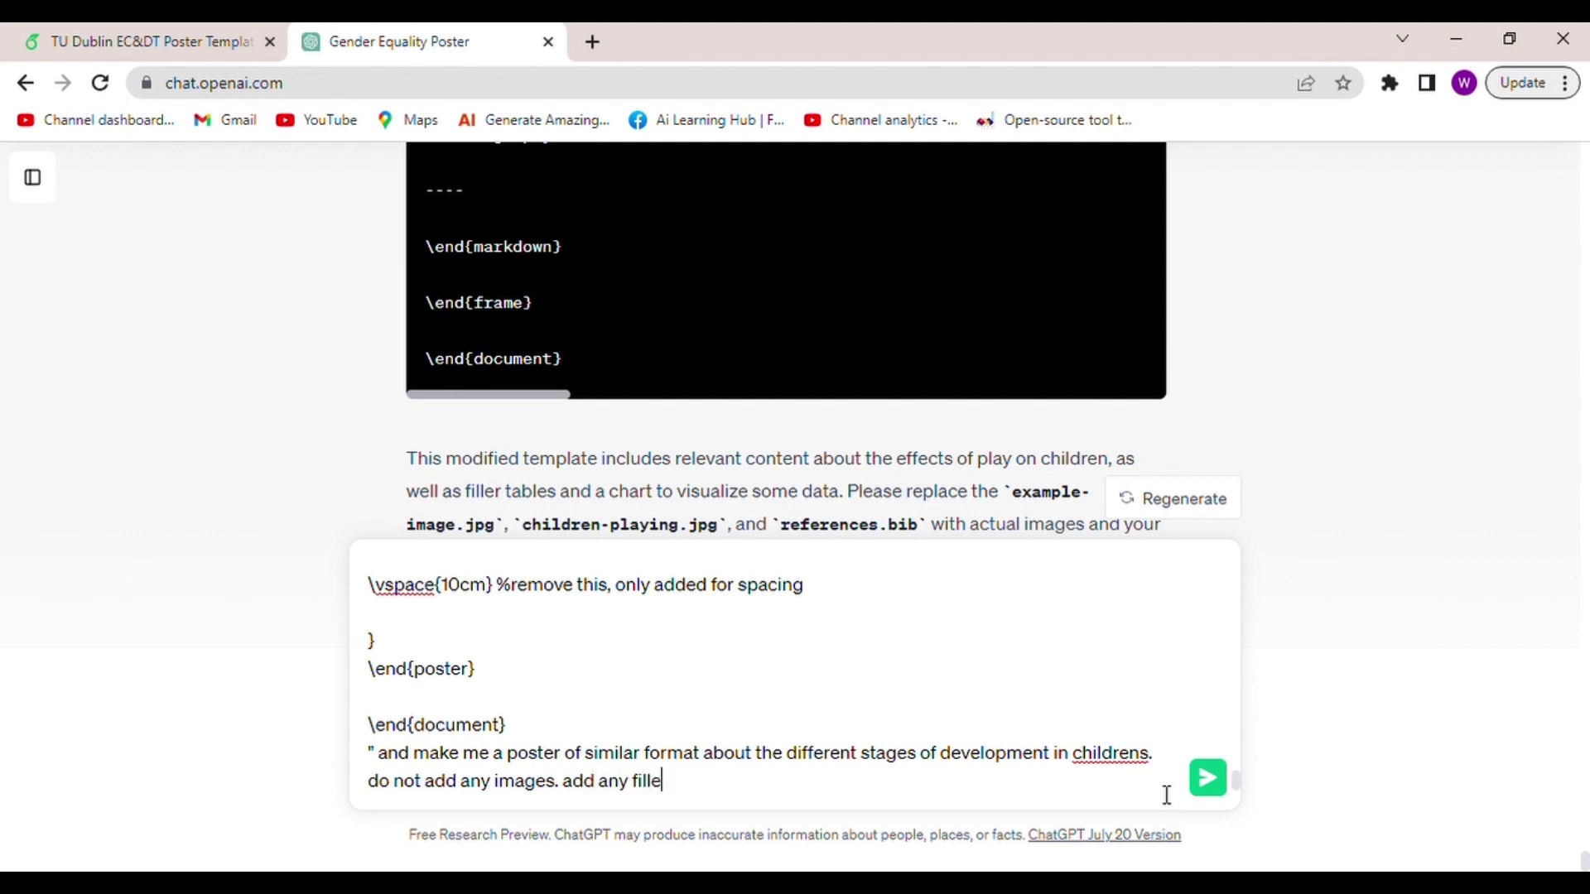
text(r cha)
text(rts.)
text( pie )
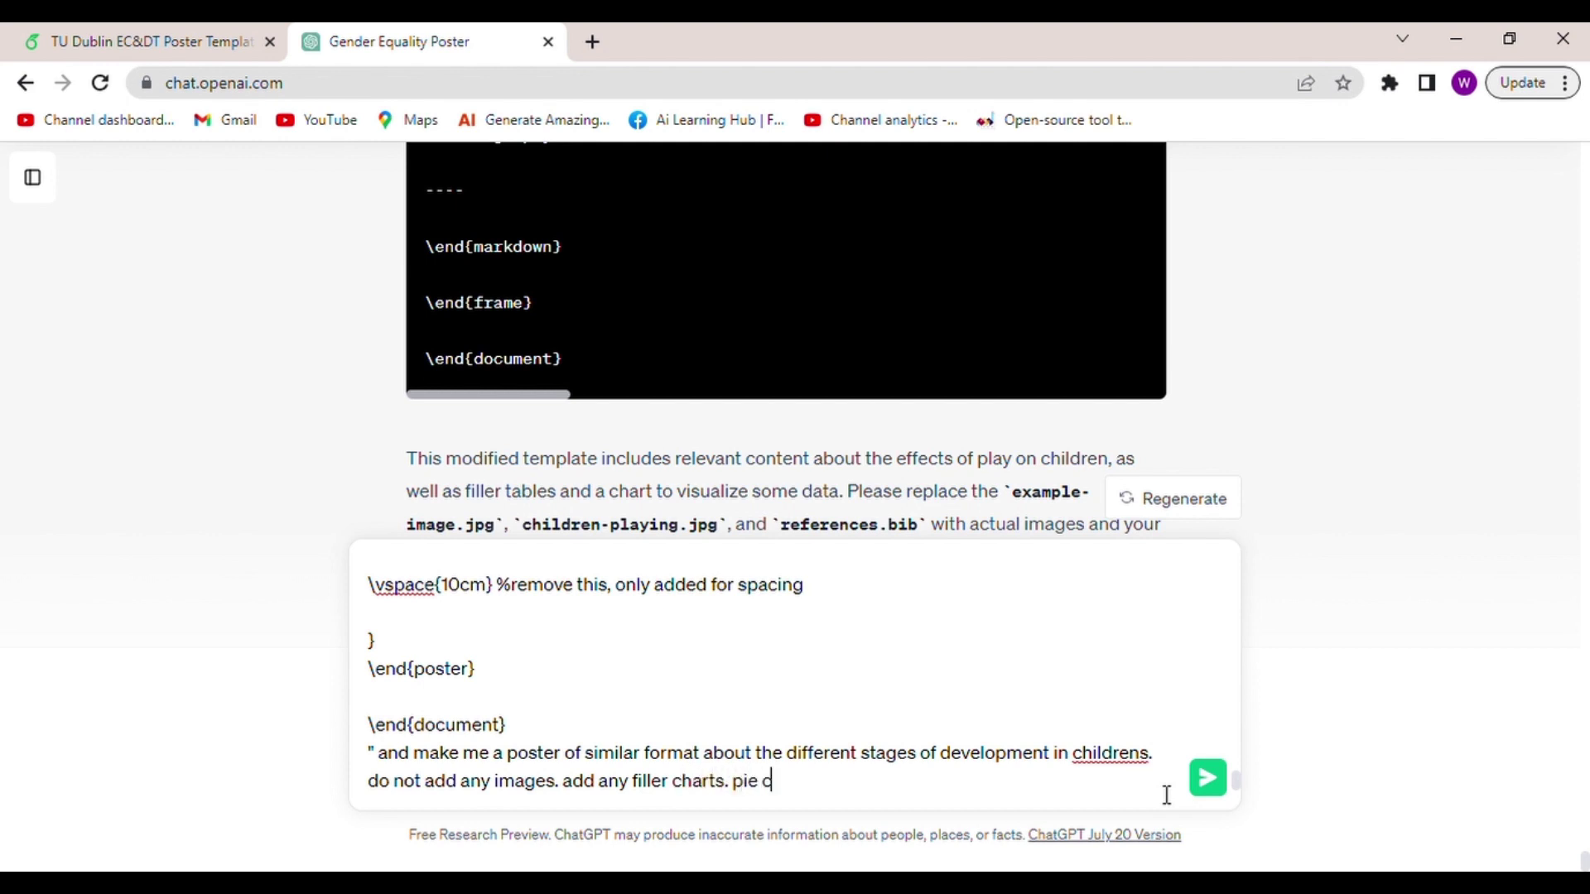
text(charts o)
text(r )
text(colorf)
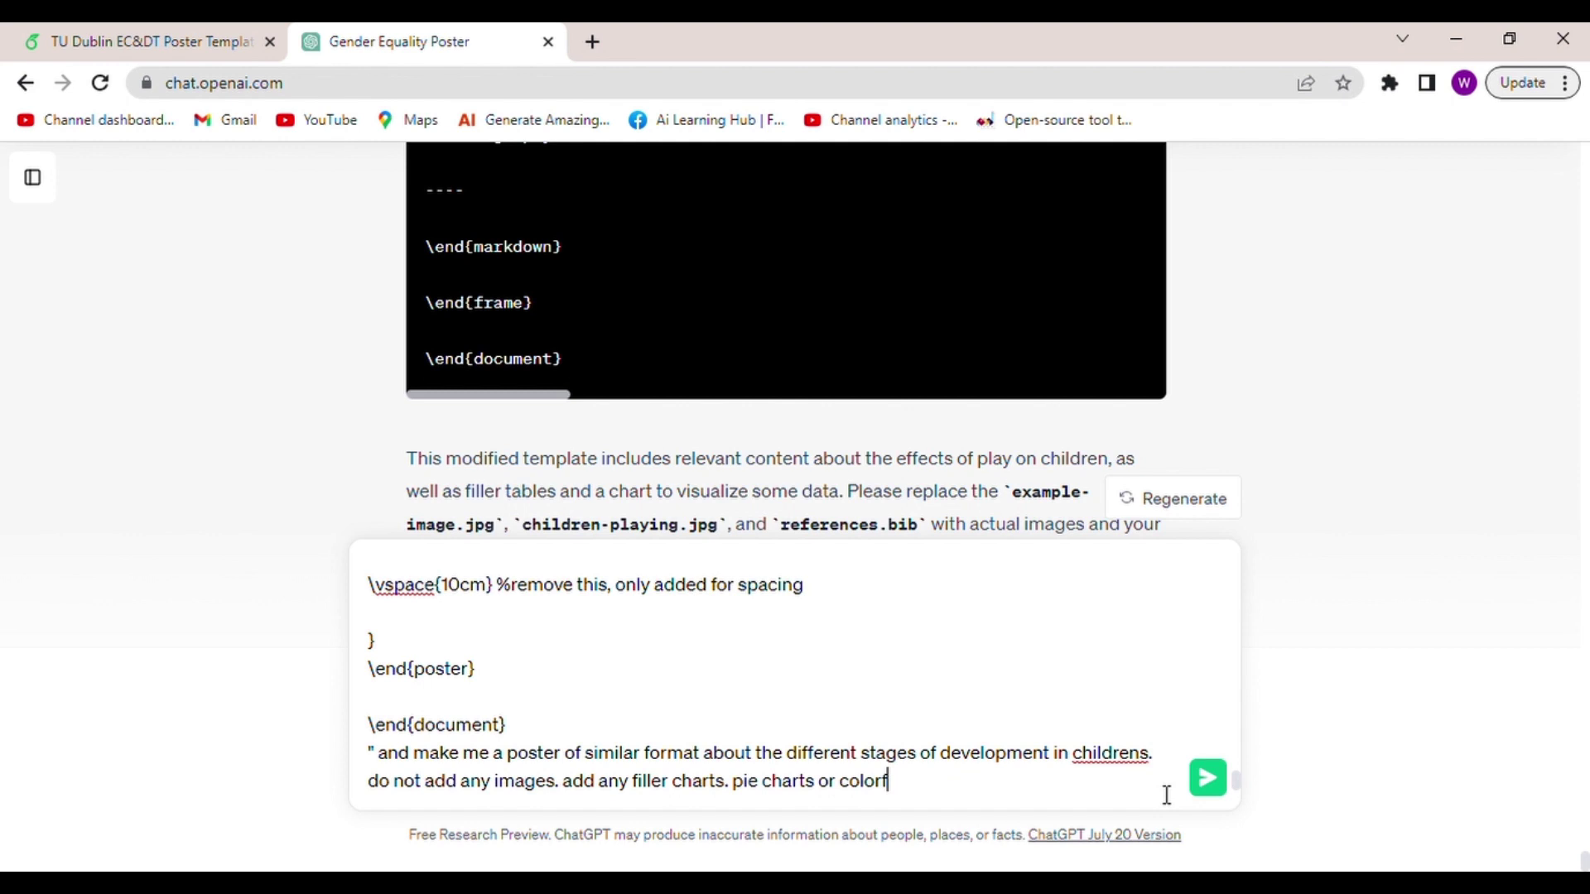
text(ull b)
text(ar chart)
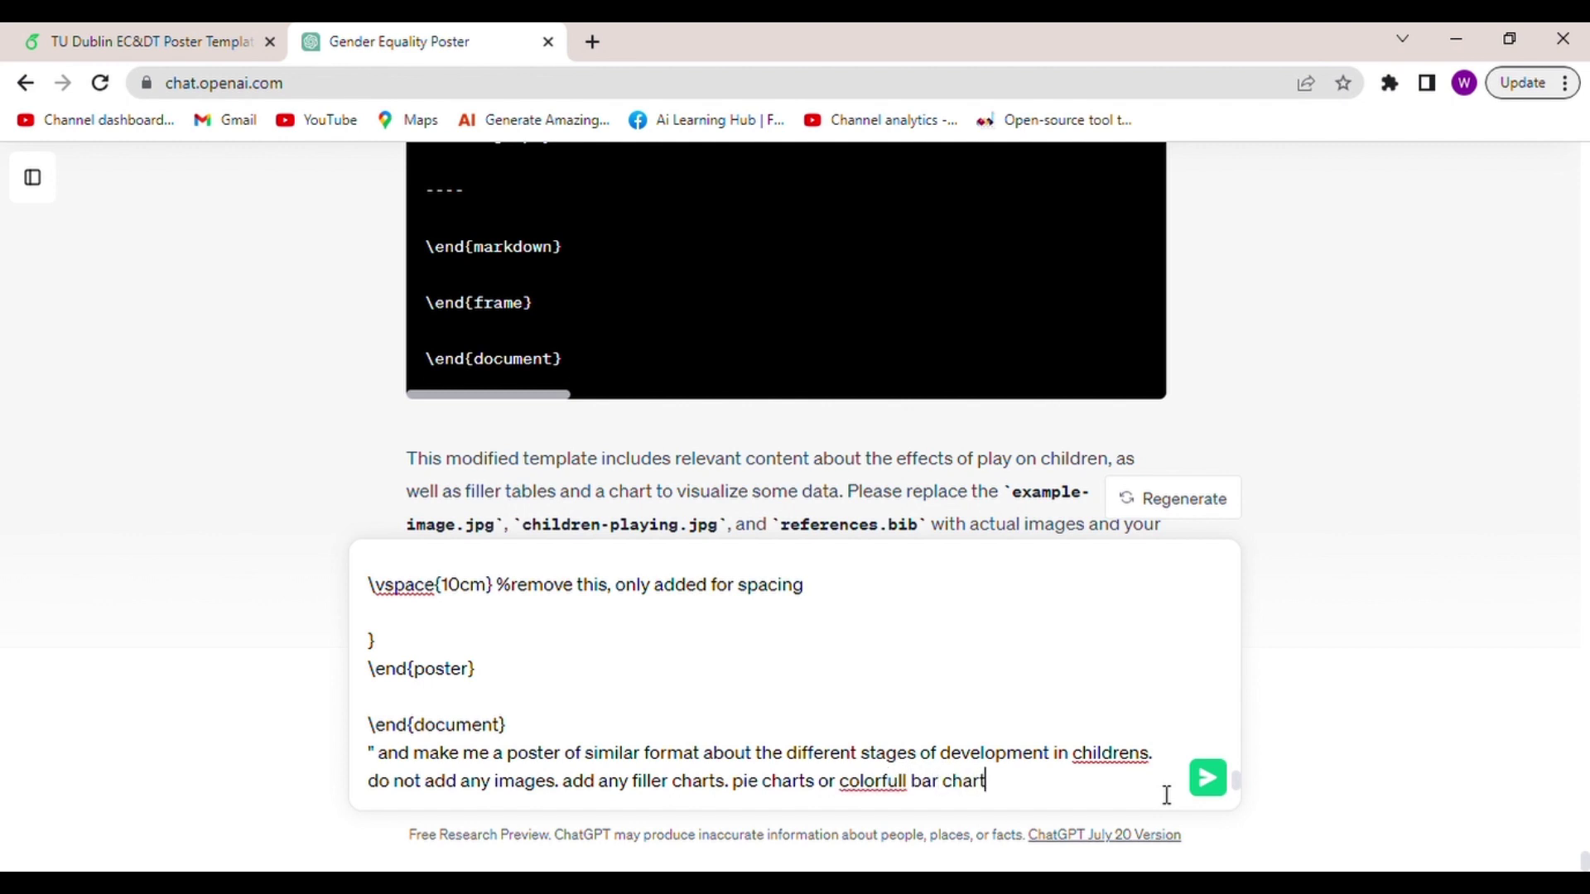
text(s to make)
text( the pos)
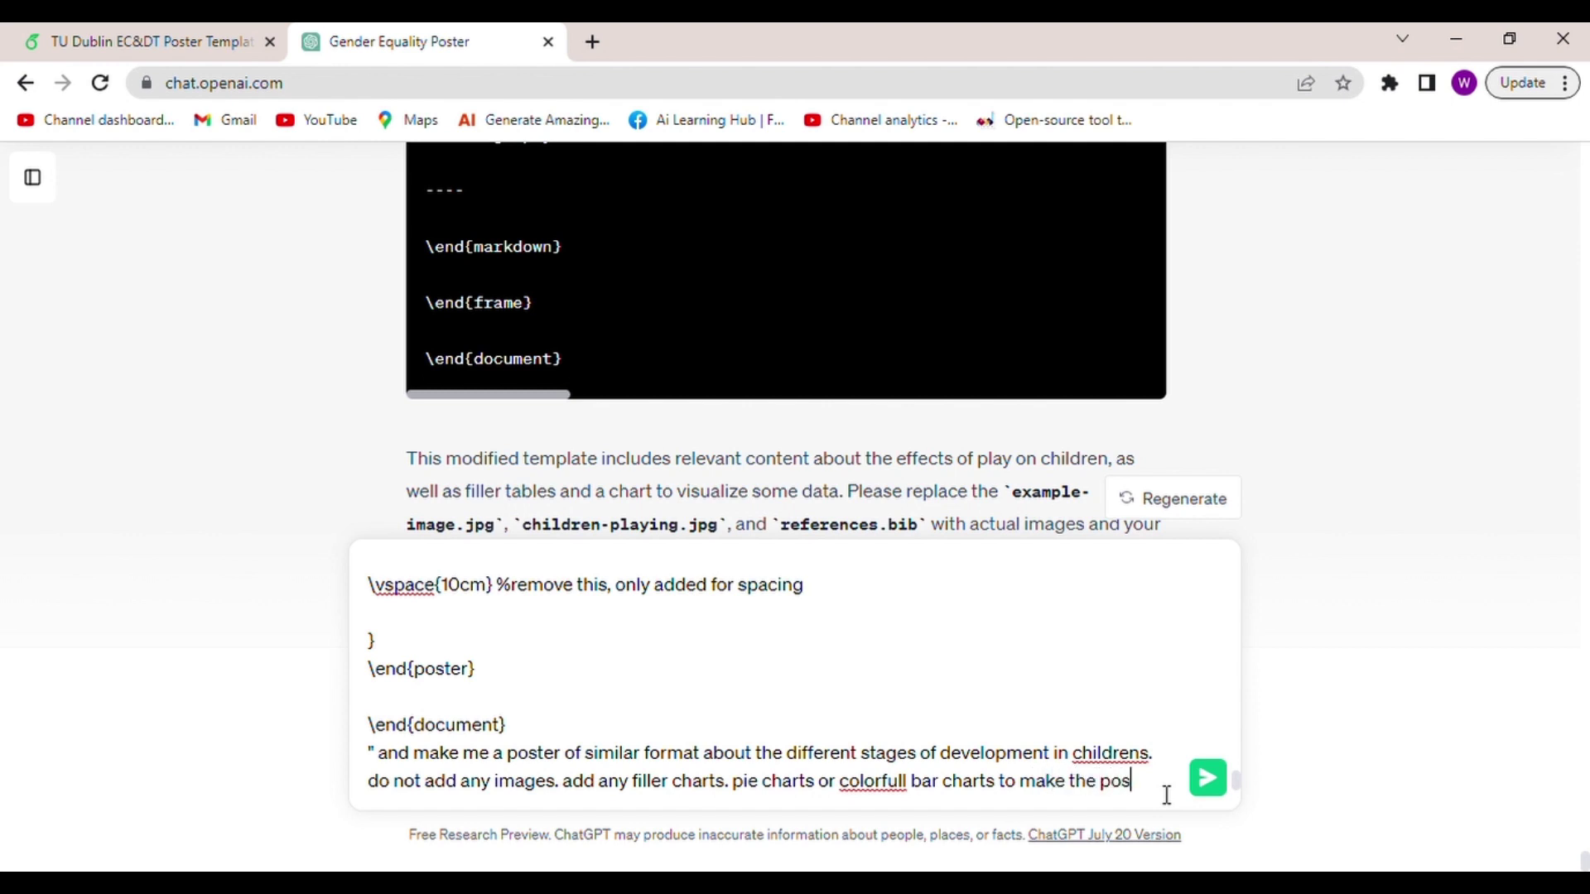
text(ter beau)
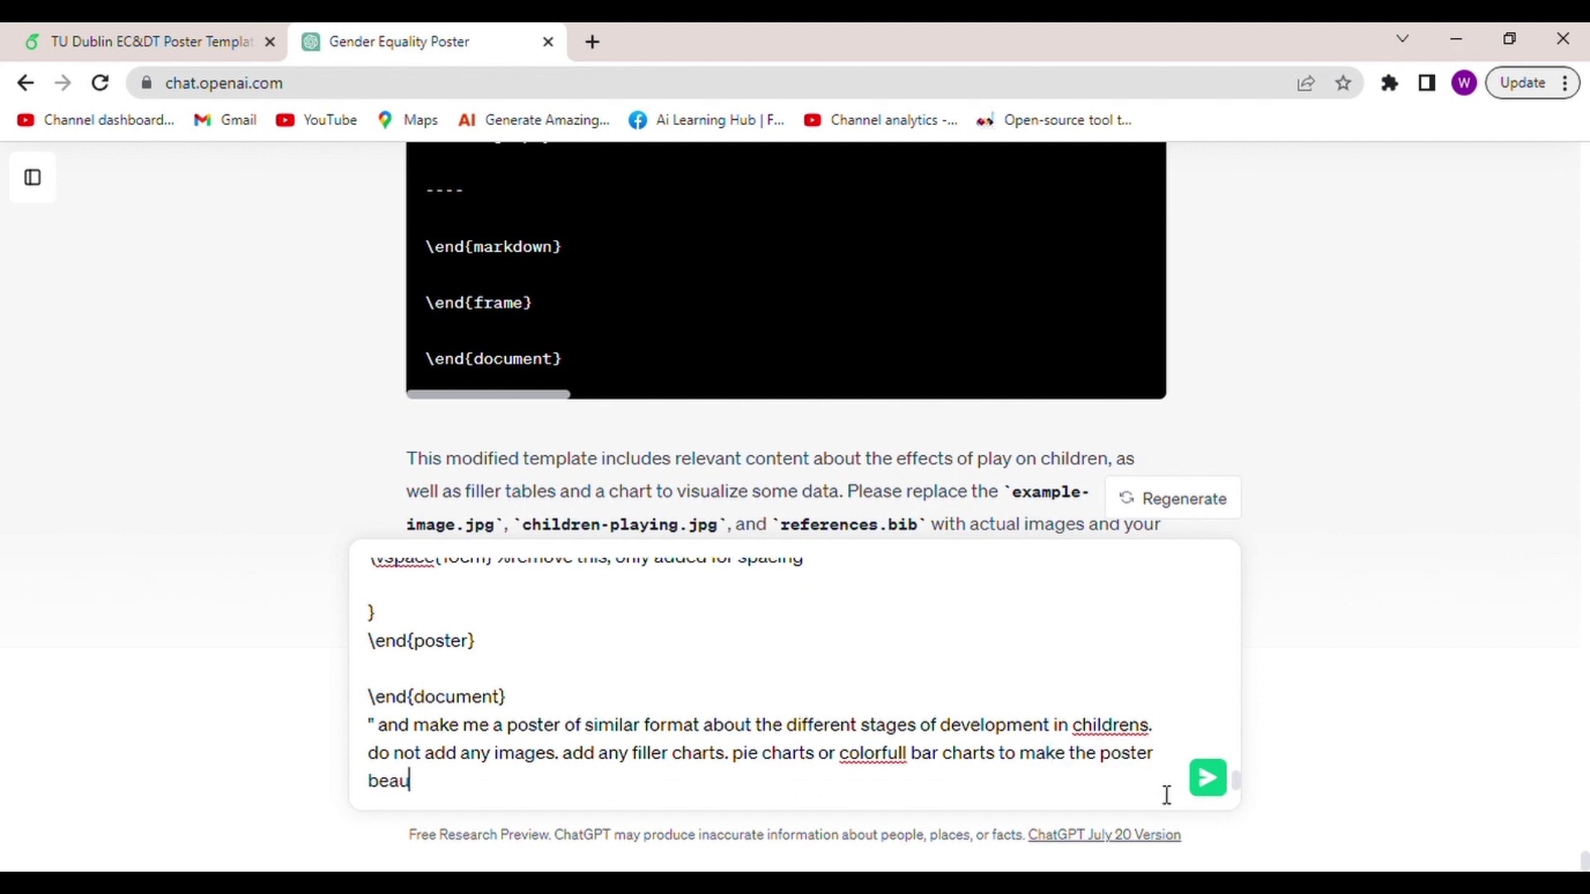
text(tiful. )
text(be)
text( creative)
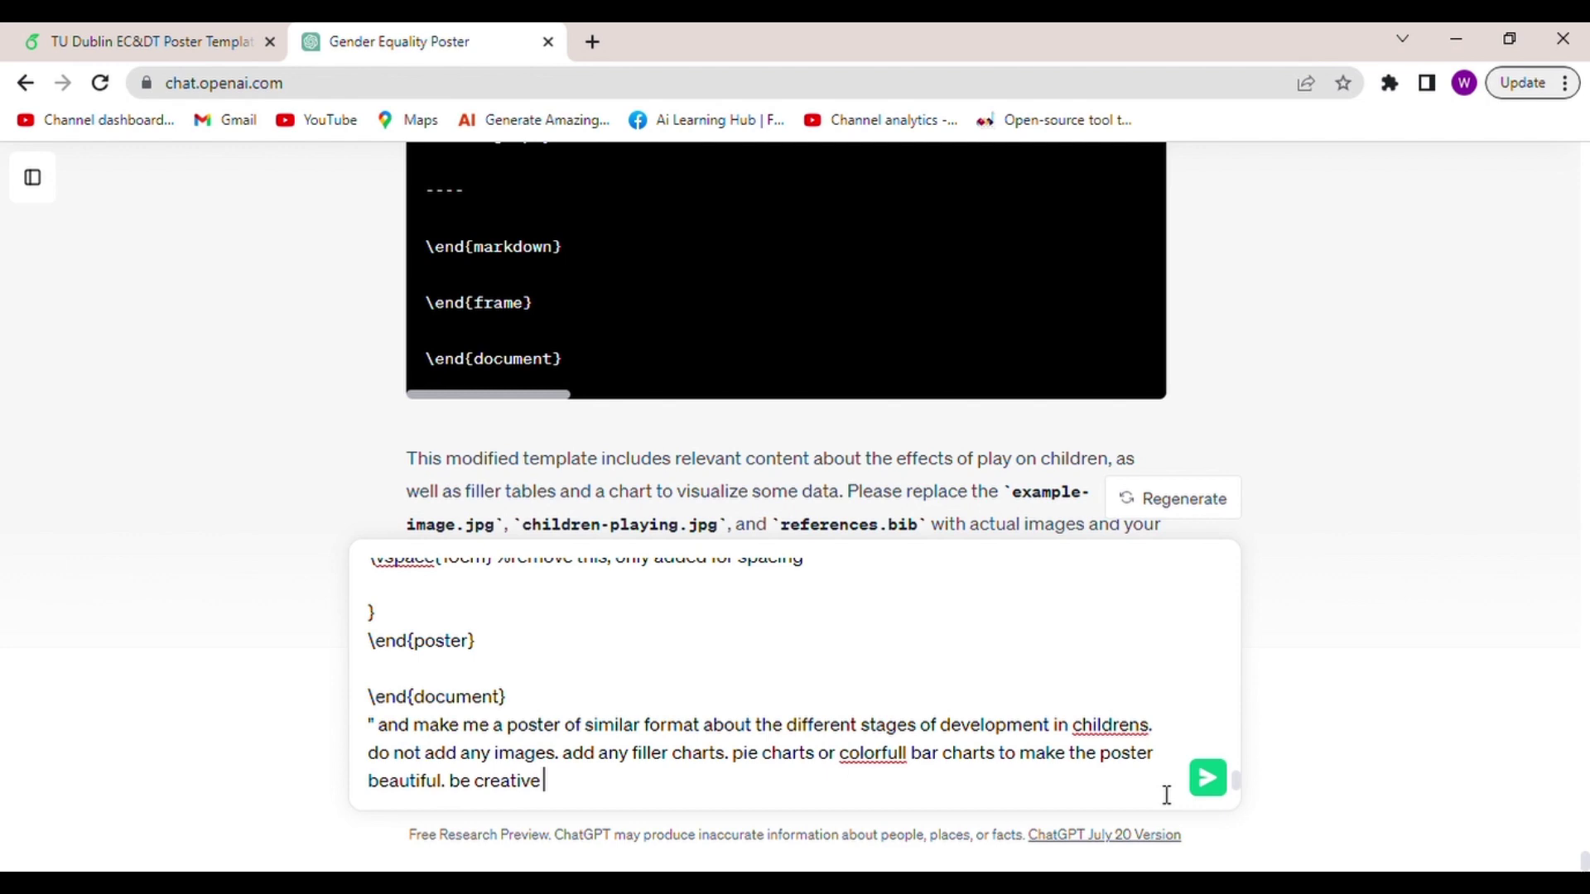
text( with it)
key(Return)
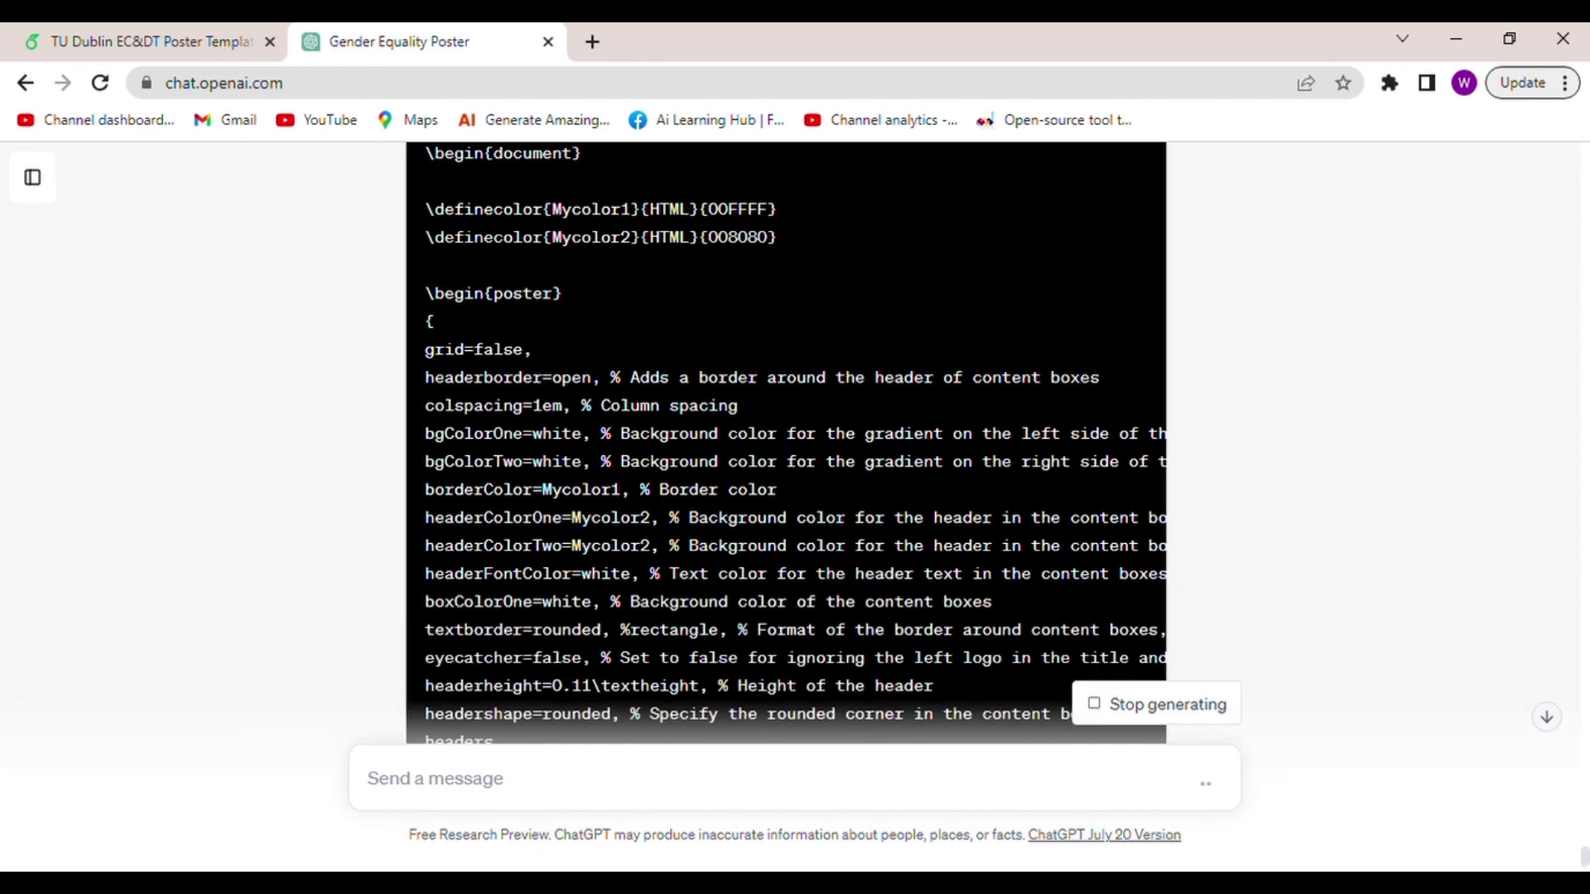
scroll(972, 465, down, 5)
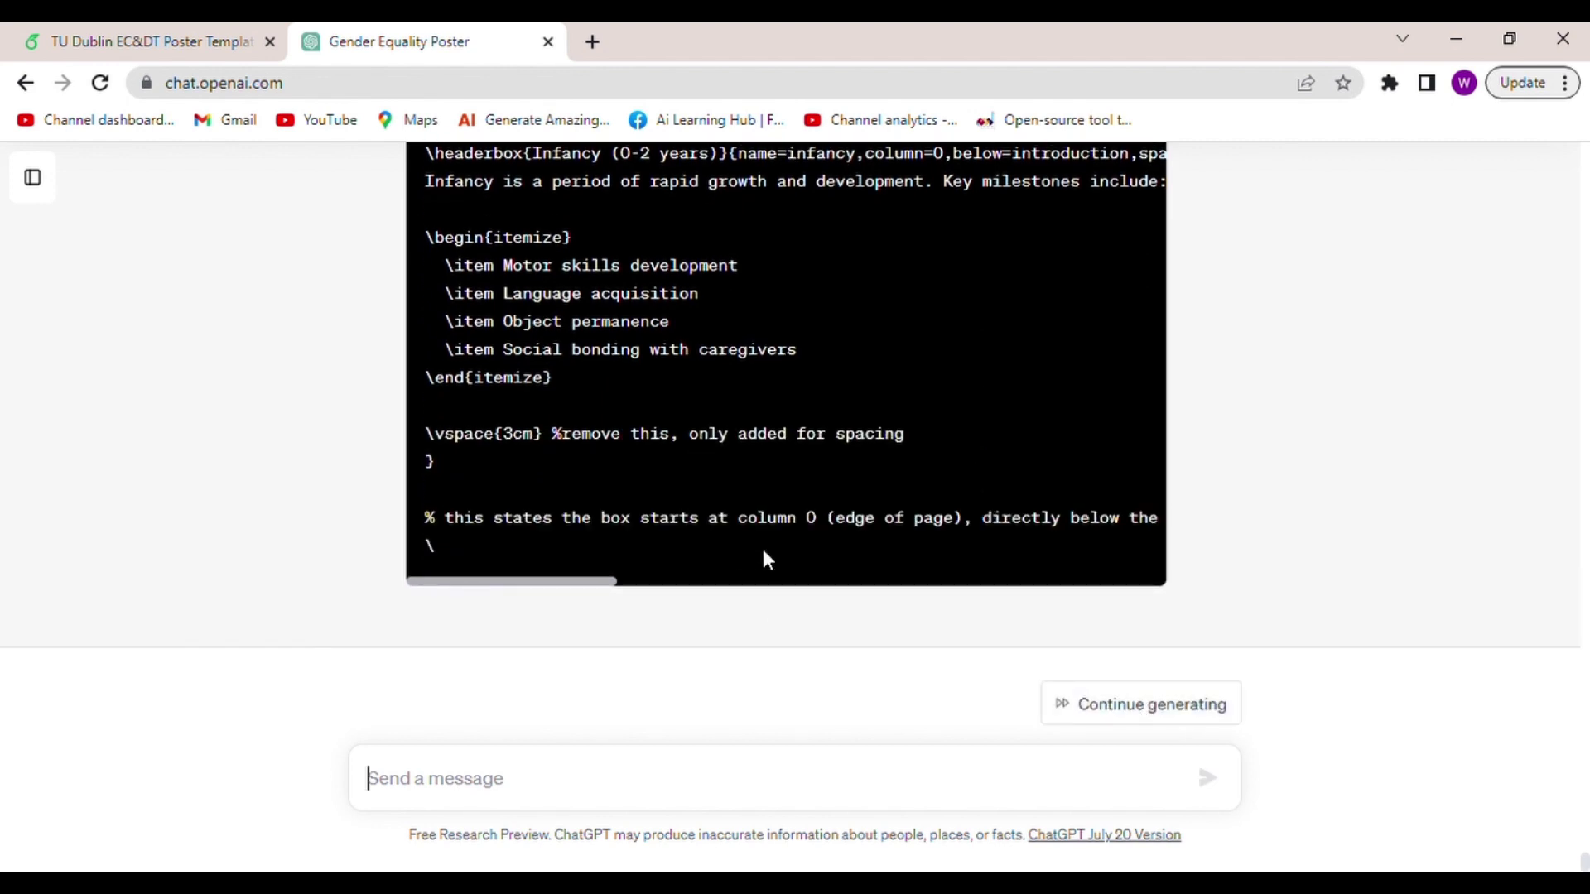
Continue generating so ChatGPT finishes the full poster LaTeX code
click(1120, 714)
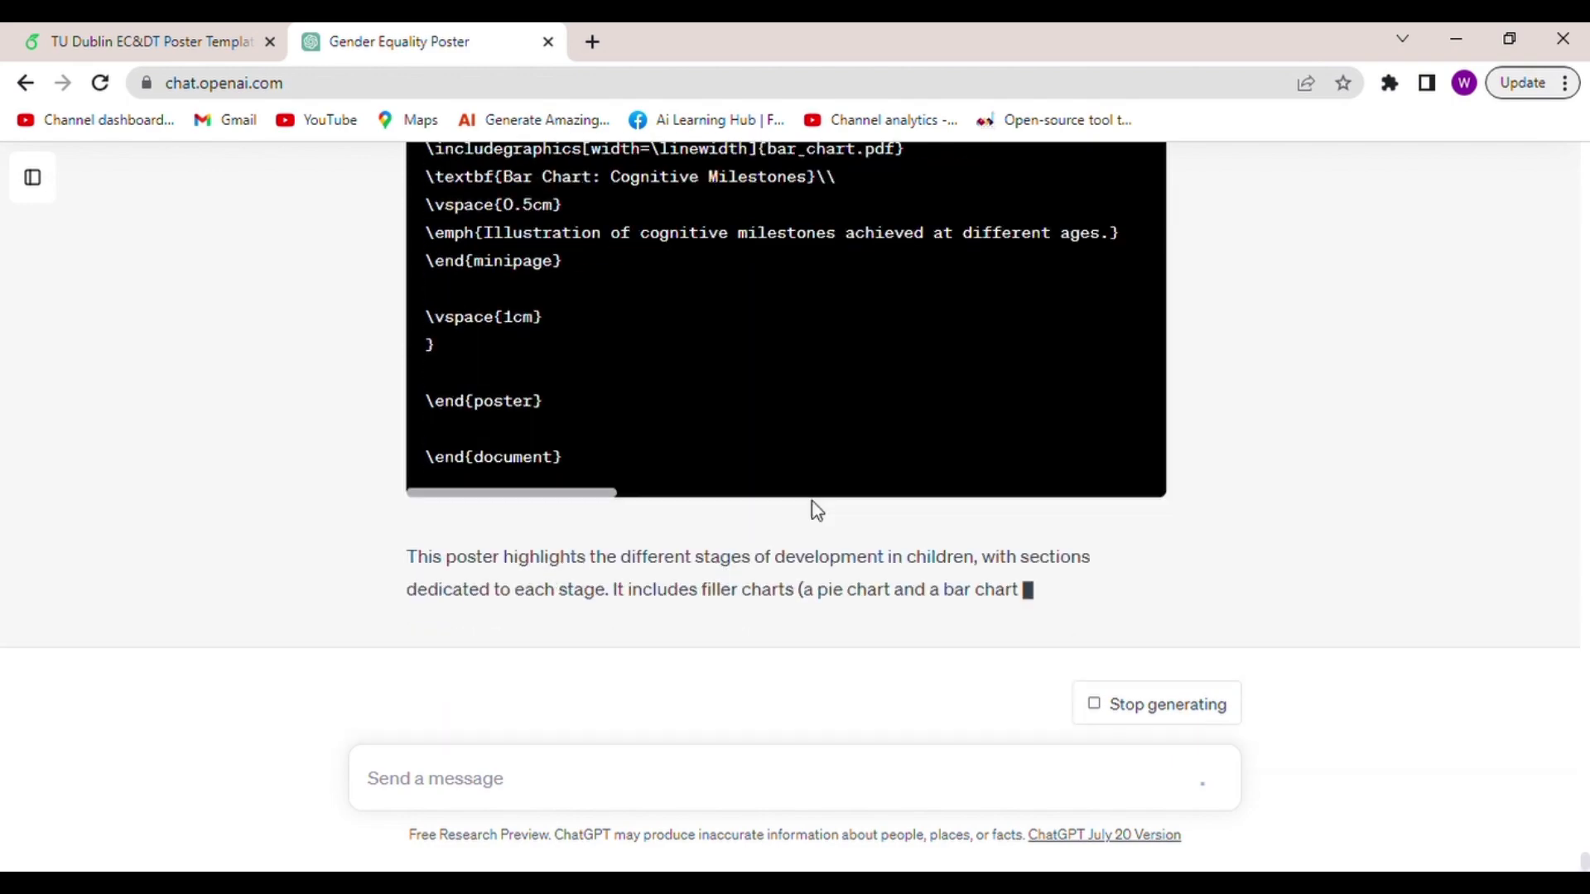
scroll(810, 497, up, 8)
scroll(810, 496, up, 5)
scroll(811, 500, up, 5)
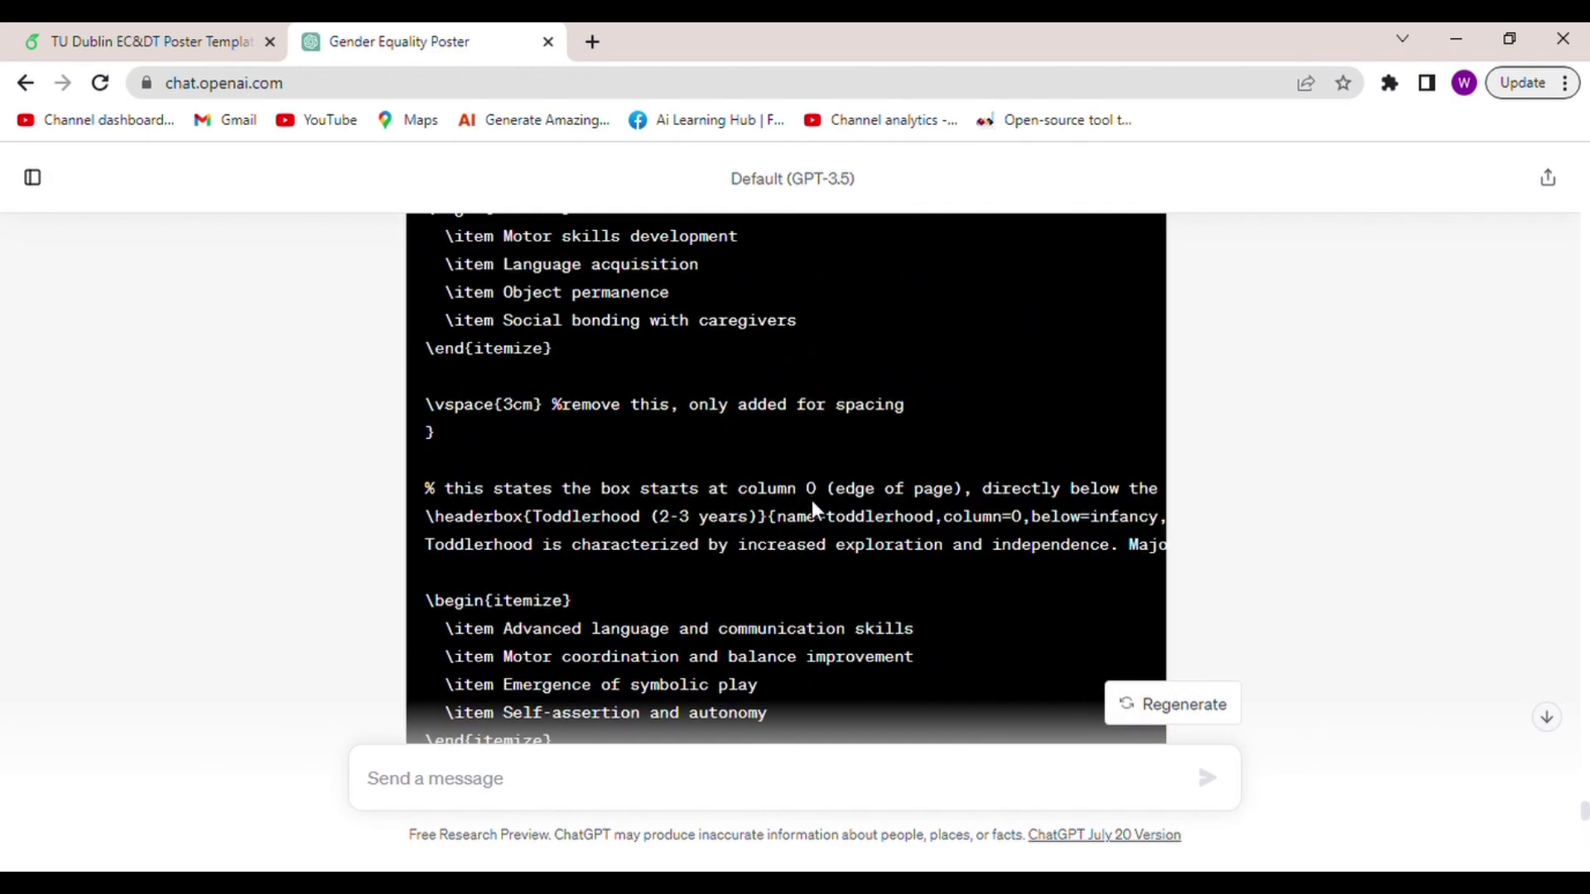
scroll(812, 500, up, 5)
scroll(810, 501, up, 4)
scroll(812, 501, up, 3)
scroll(812, 501, up, 4)
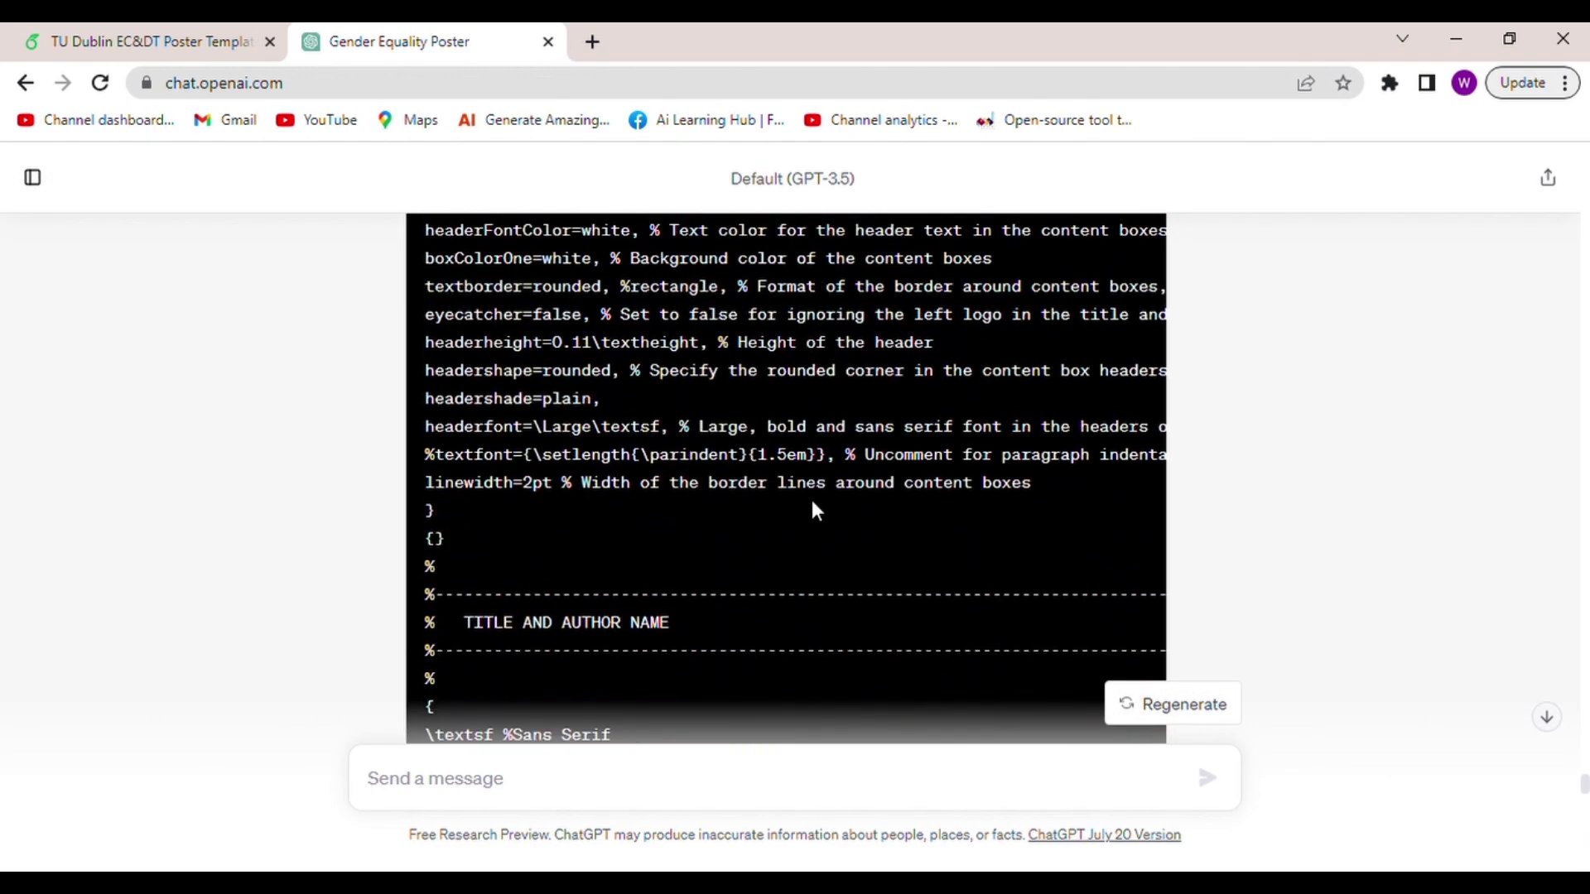
scroll(811, 496, up, 3)
scroll(978, 399, up, 5)
scroll(977, 398, up, 4)
scroll(978, 398, up, 5)
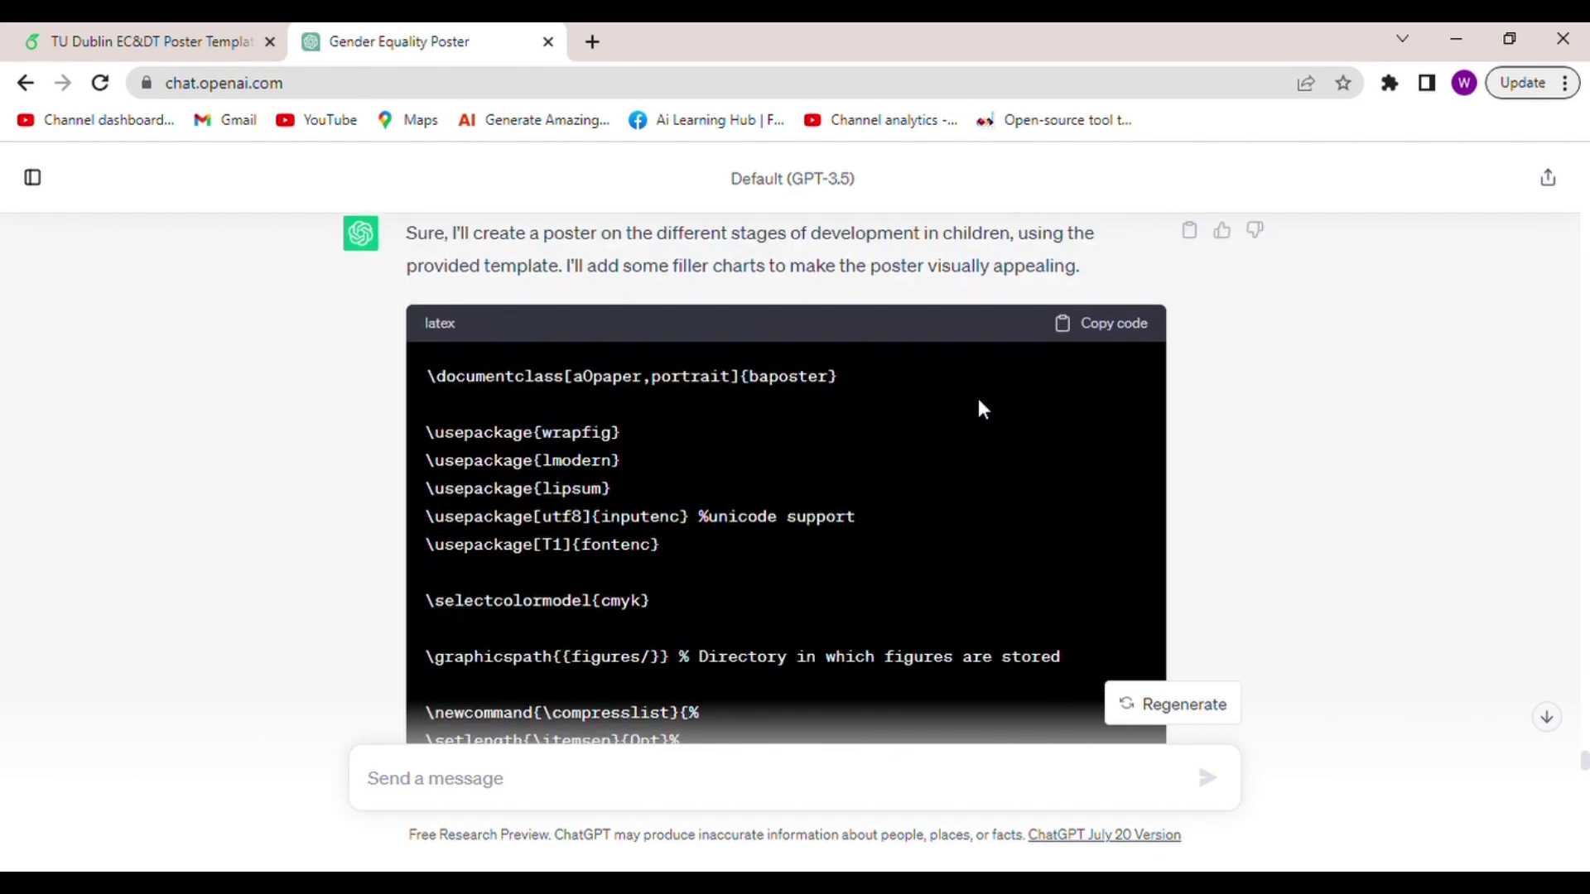
scroll(977, 399, up, 3)
Copy the generated LaTeX code and return to the Overleaf poster source
click(1124, 416)
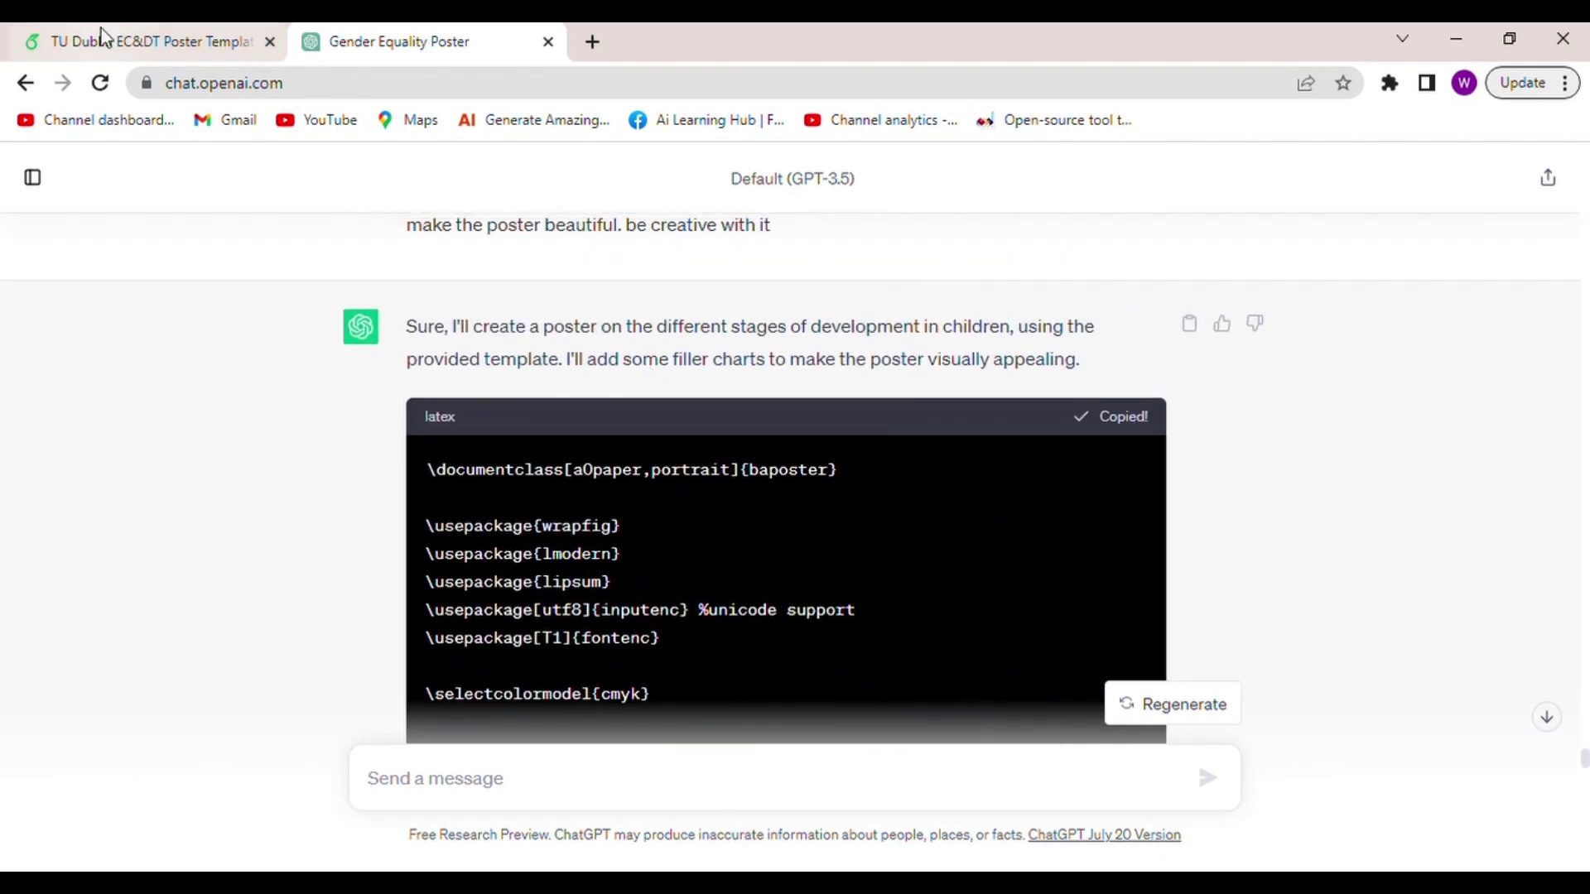
click(149, 41)
click(609, 447)
Replace the source with the new code, recompile the 'Stages of Development in Children' poster, and download its PDF
key(ctrl+a)
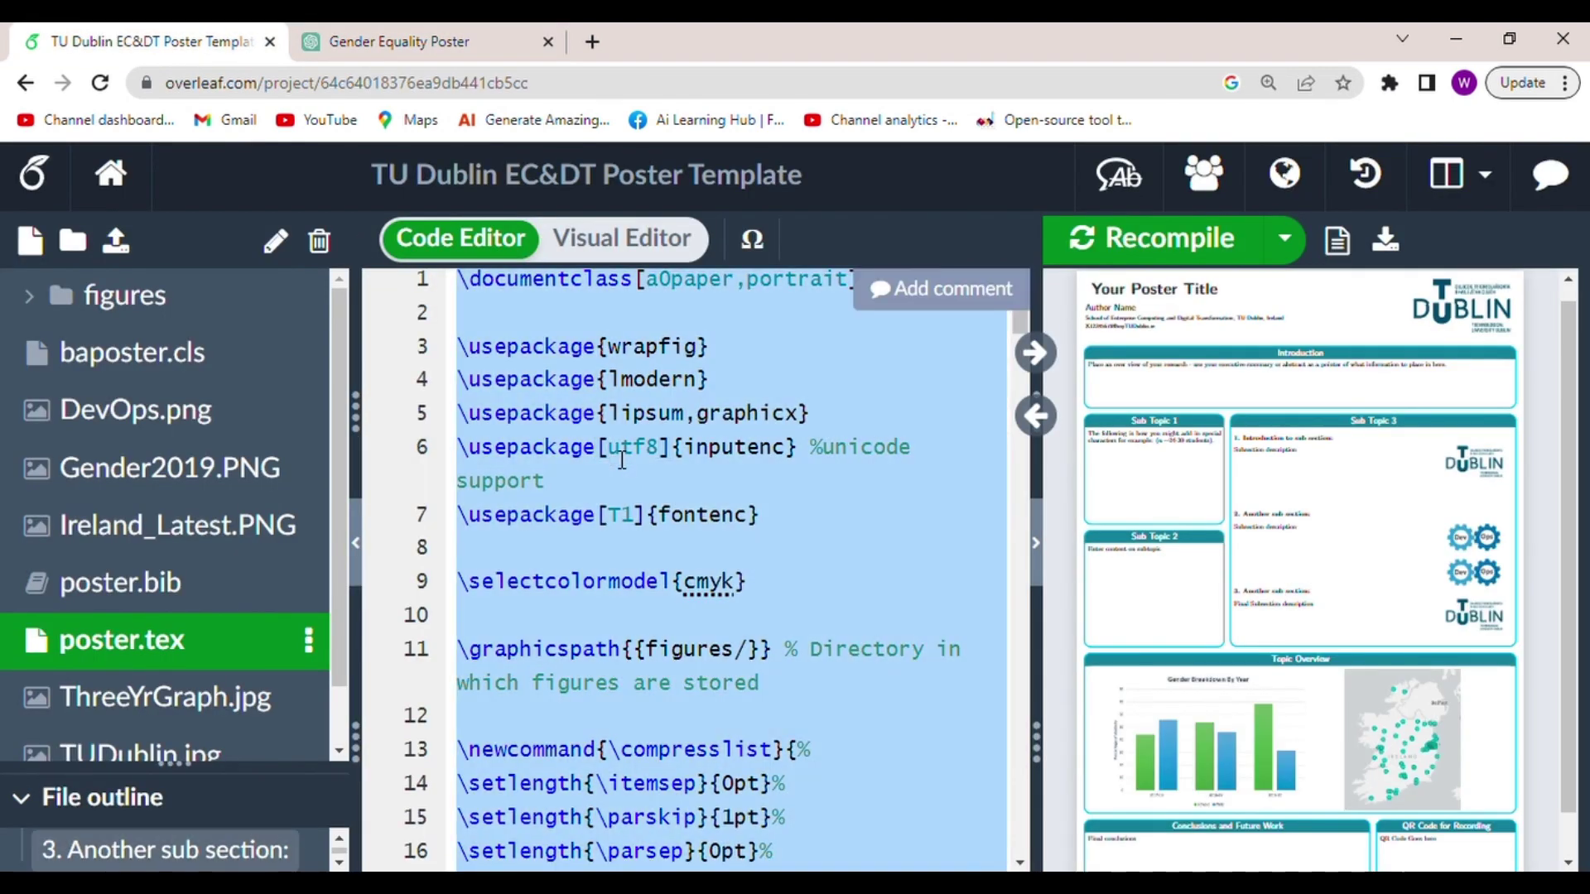
key(ctrl+v)
click(1149, 240)
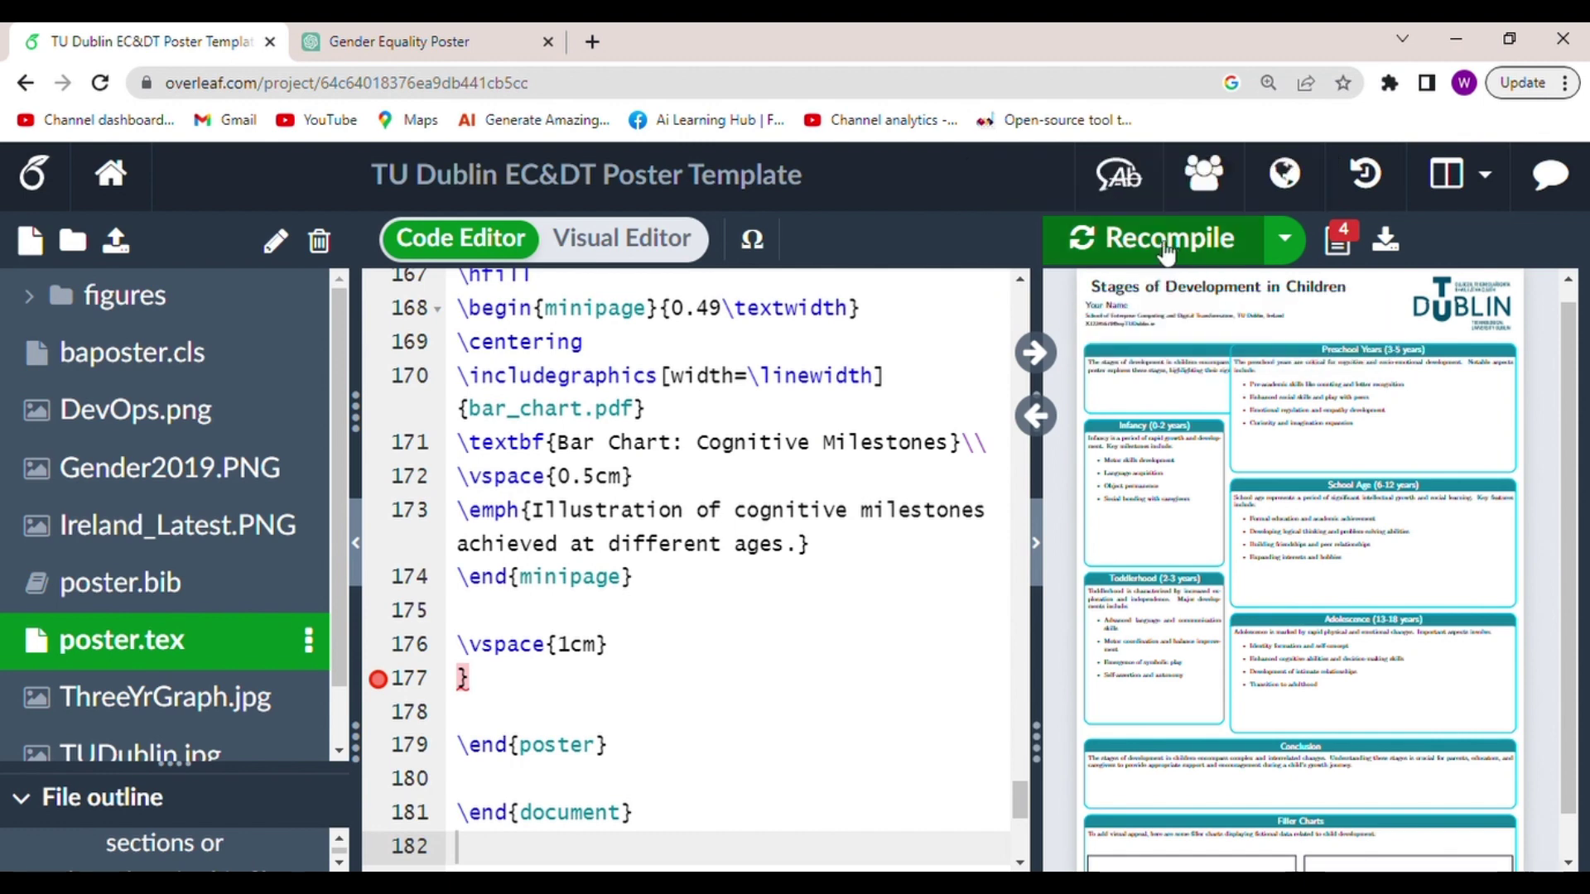
click(1384, 239)
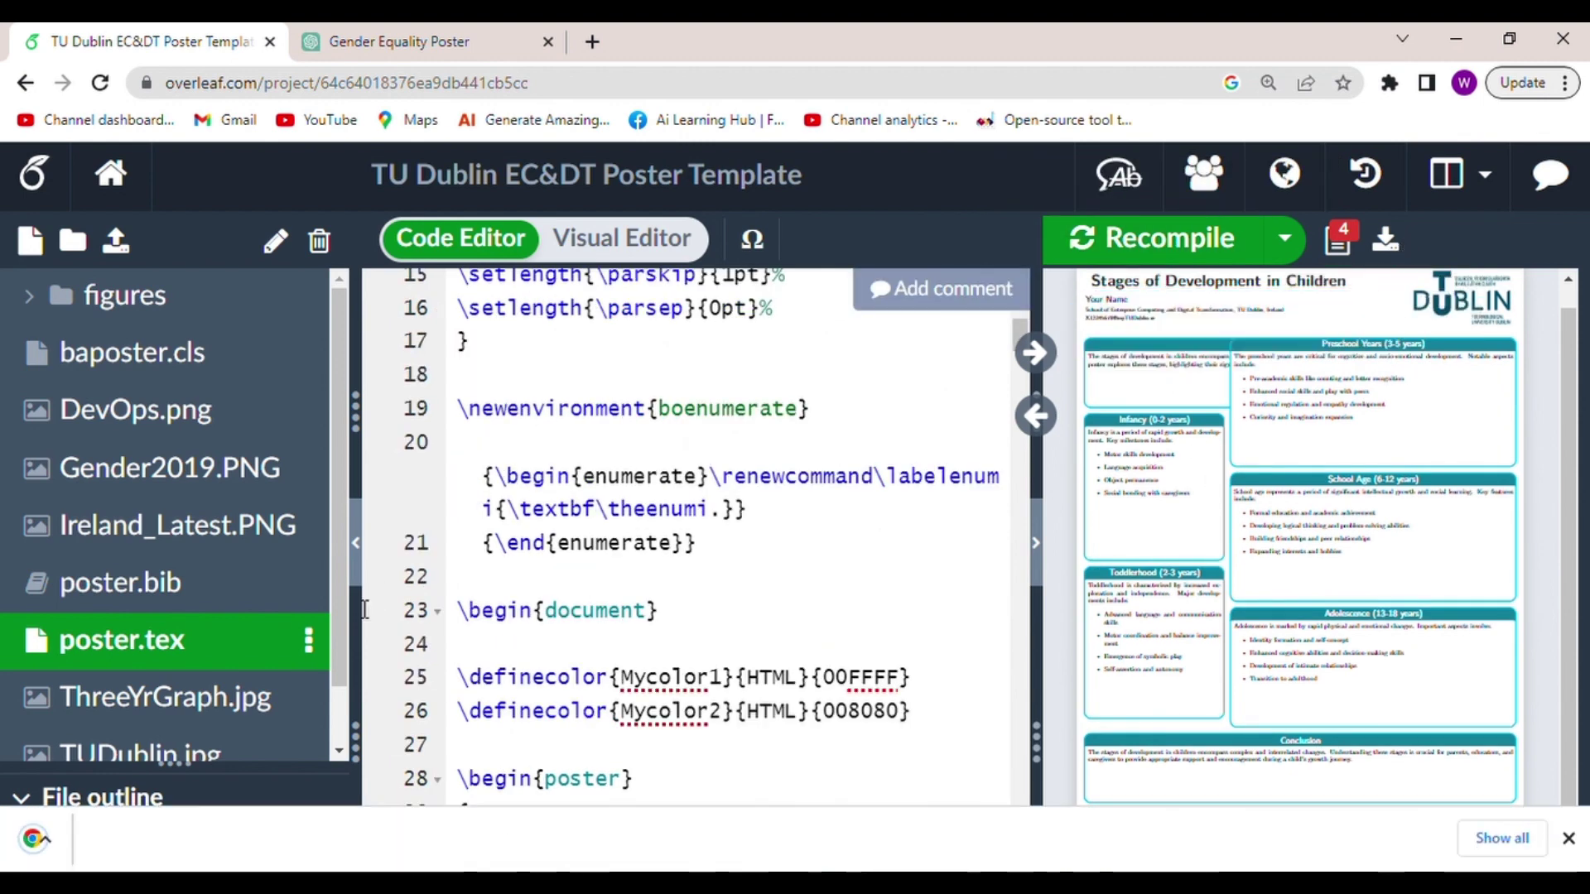
Open the downloaded poster PDF in Chrome's viewer and look it over
click(123, 839)
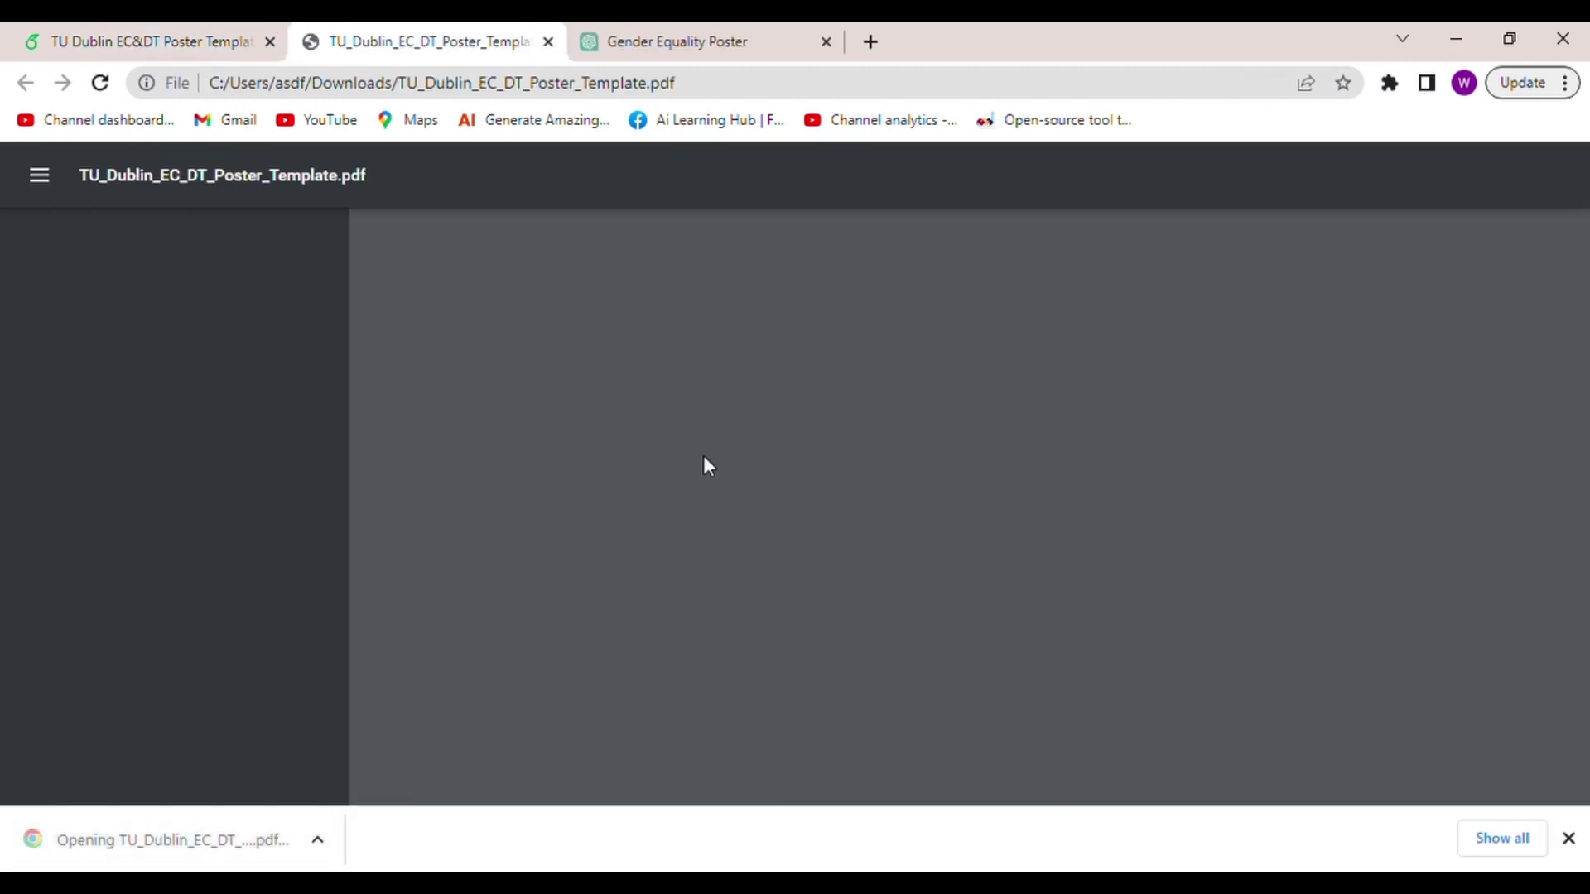
scroll(704, 459, down, 3)
scroll(705, 460, down, 5)
scroll(704, 460, down, 2)
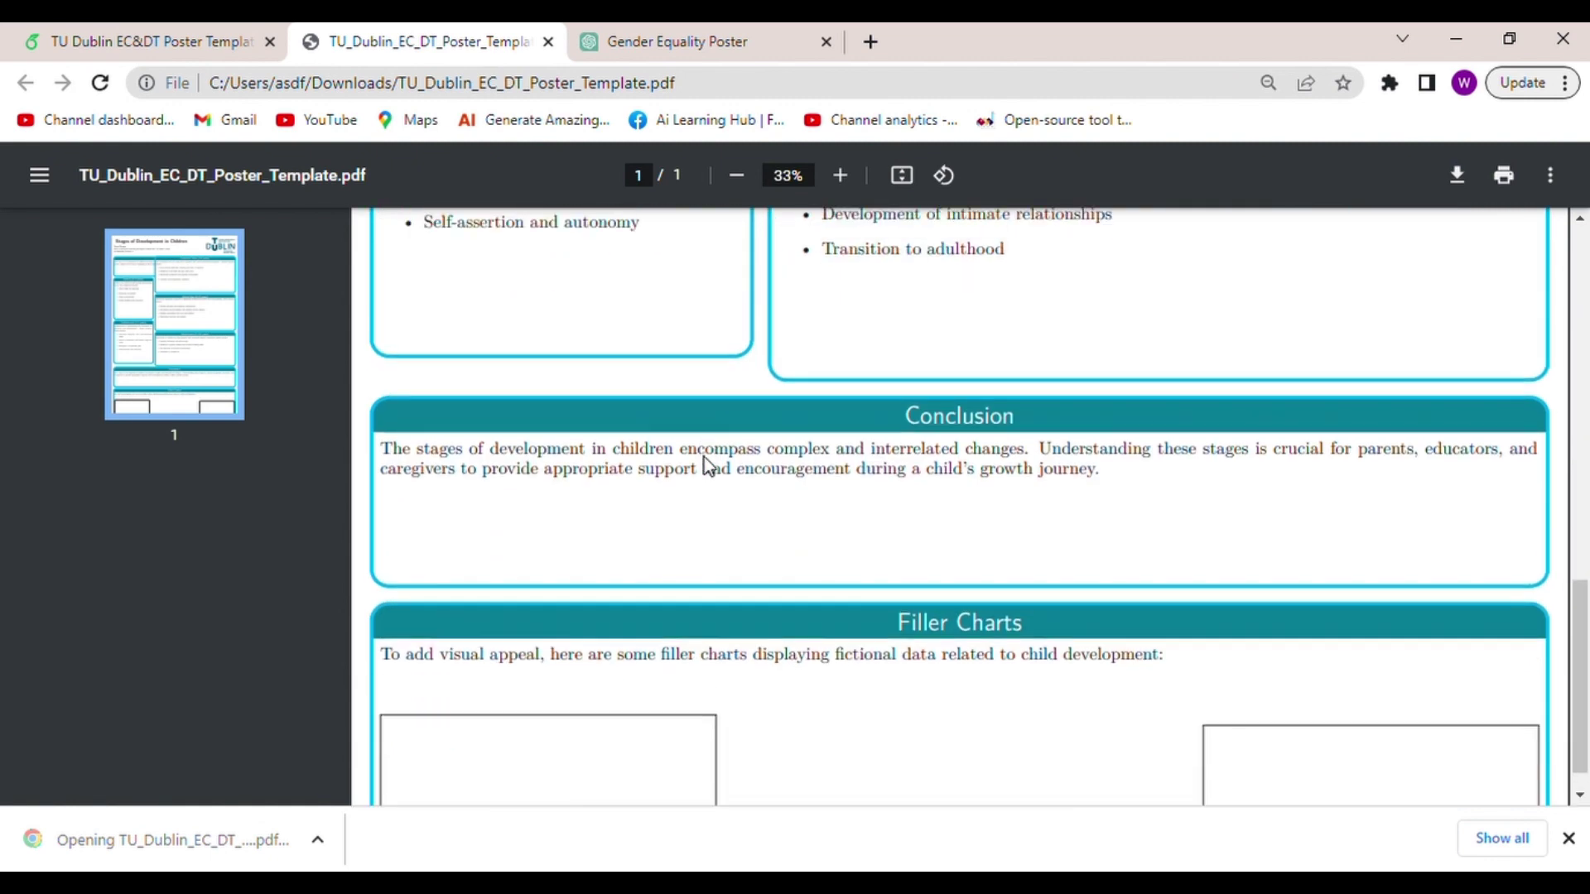
scroll(704, 466, up, 10)
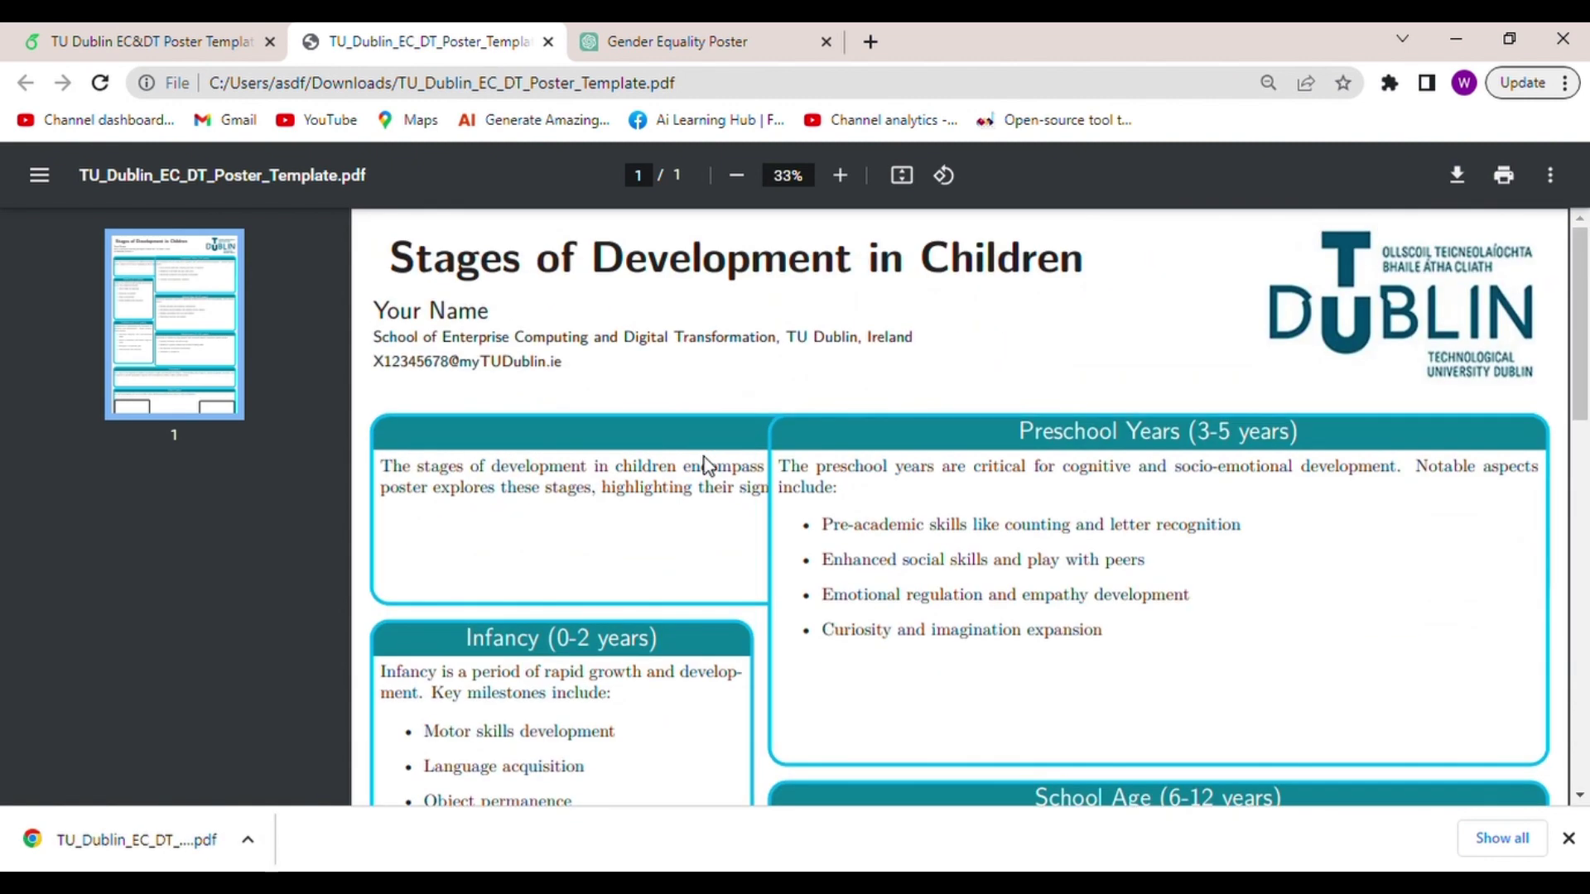